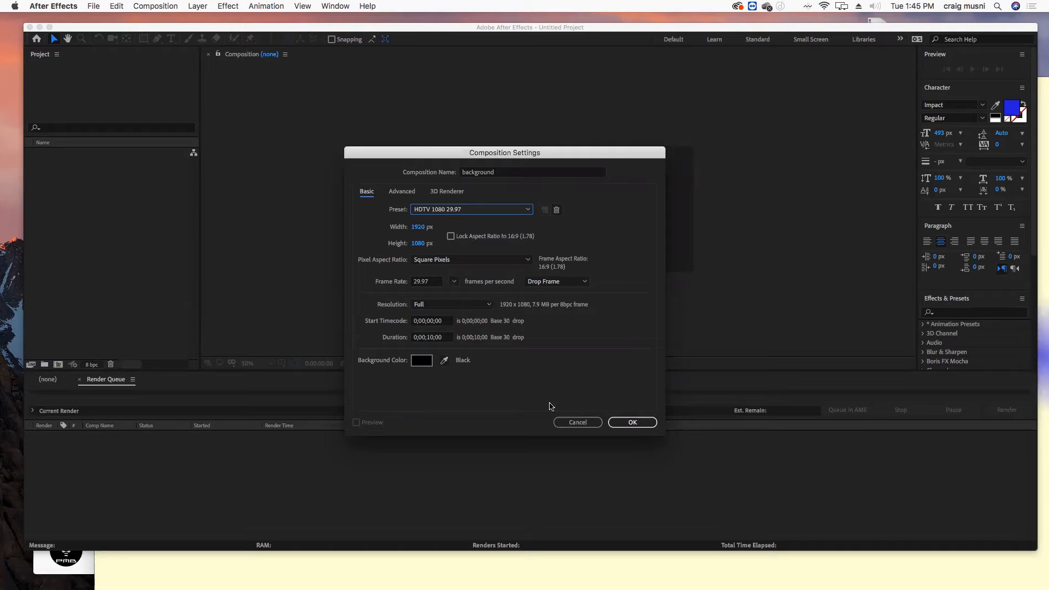
# Step: Create the 10-second composition named background with the HDTV 1080 29.97 preset
pyautogui.click(634, 423)
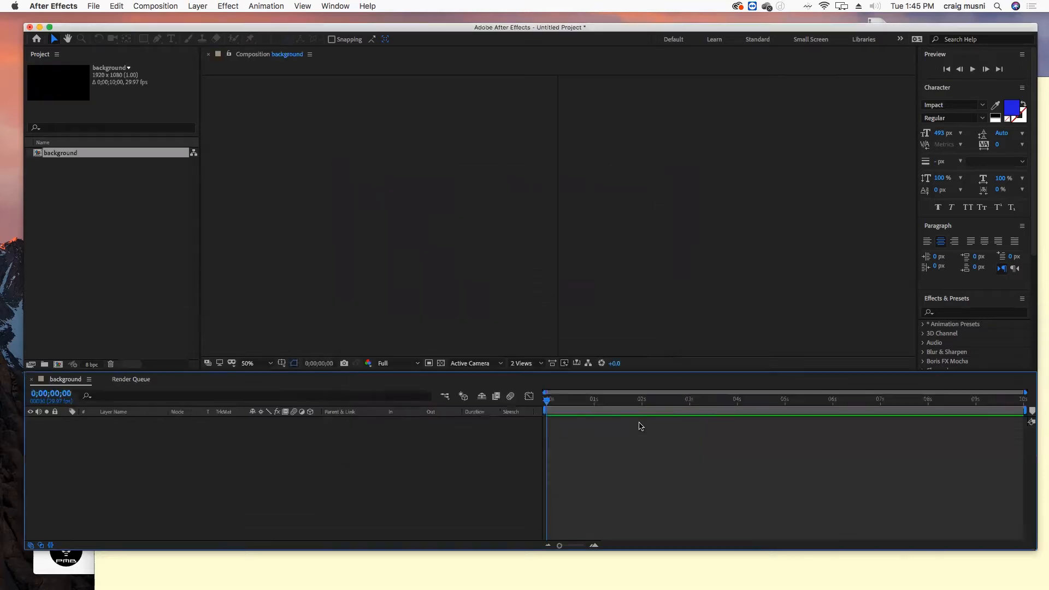
pyautogui.moveTo(197, 27); pyautogui.dragTo(183, 23)
# Step: Add a pale yellow 1920 × 1080 solid layer named background to the composition
pyautogui.click(156, 7)
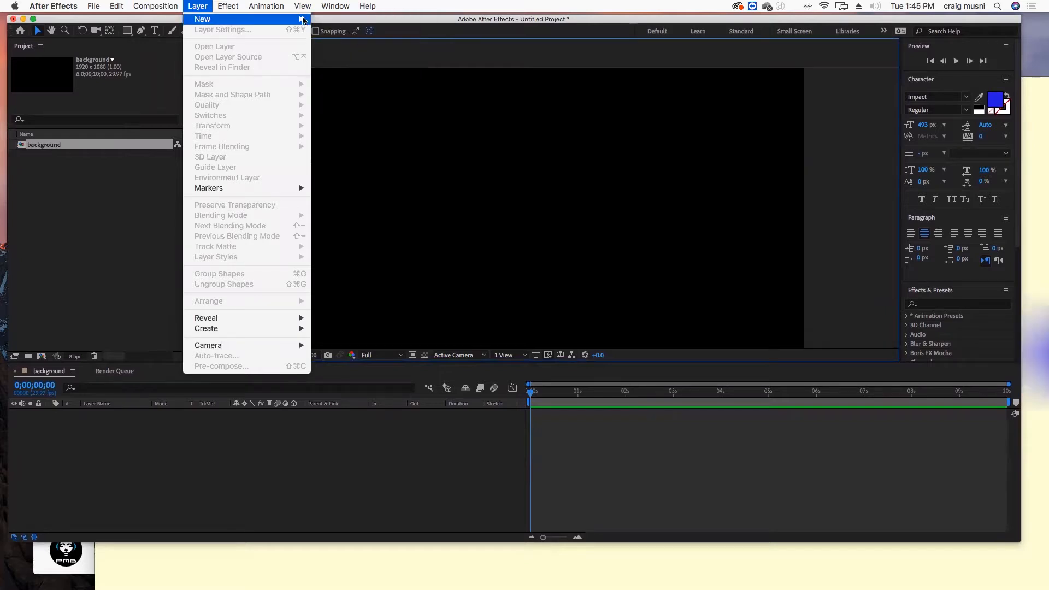
pyautogui.moveTo(205, 19)
pyautogui.click(334, 33)
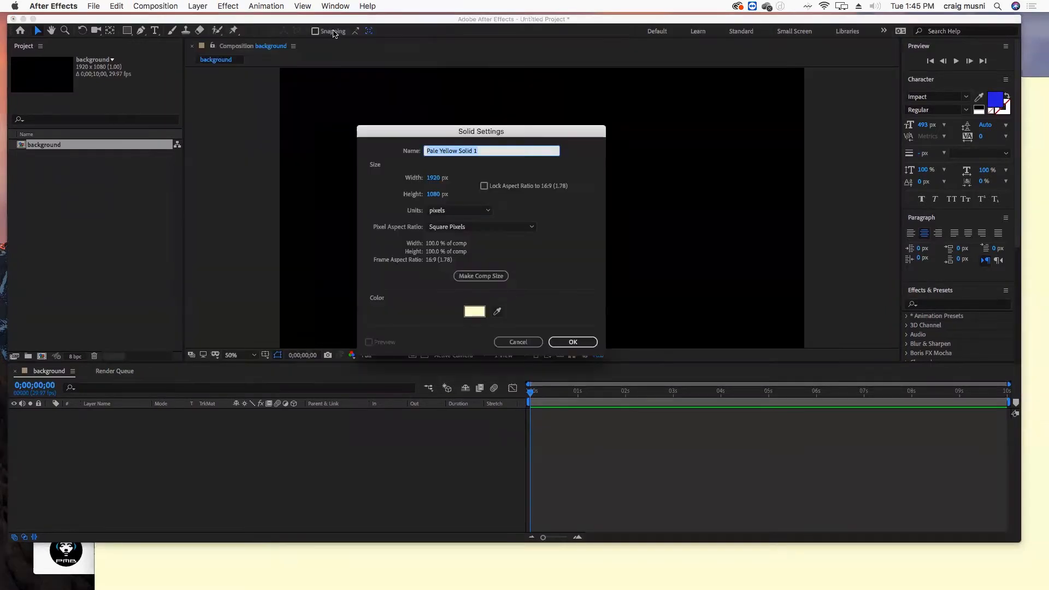
pyautogui.write('bacground')
pyautogui.click(438, 151)
pyautogui.write('k')
pyautogui.click(477, 312)
pyautogui.press('Return')
pyautogui.press('Return')
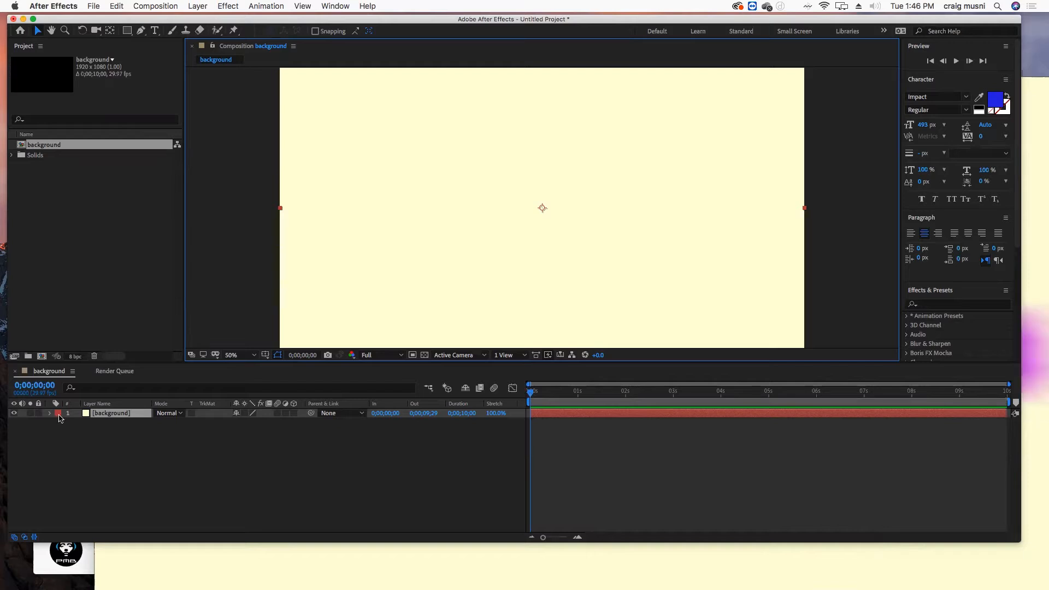
# Step: Set the background layer's label colour to Sandstone and lock the layer
pyautogui.click(59, 415)
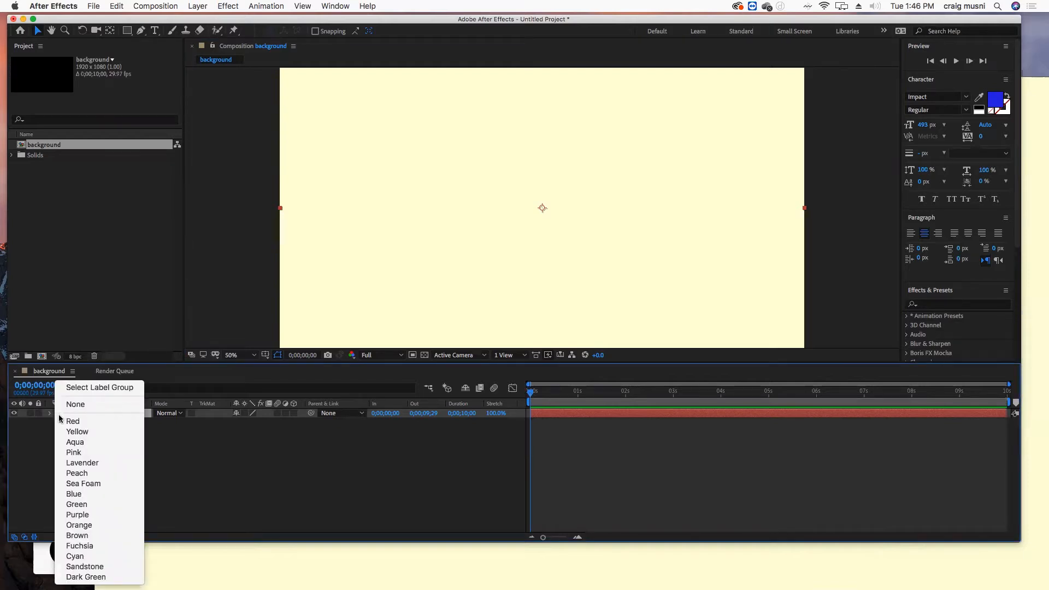
pyautogui.click(85, 566)
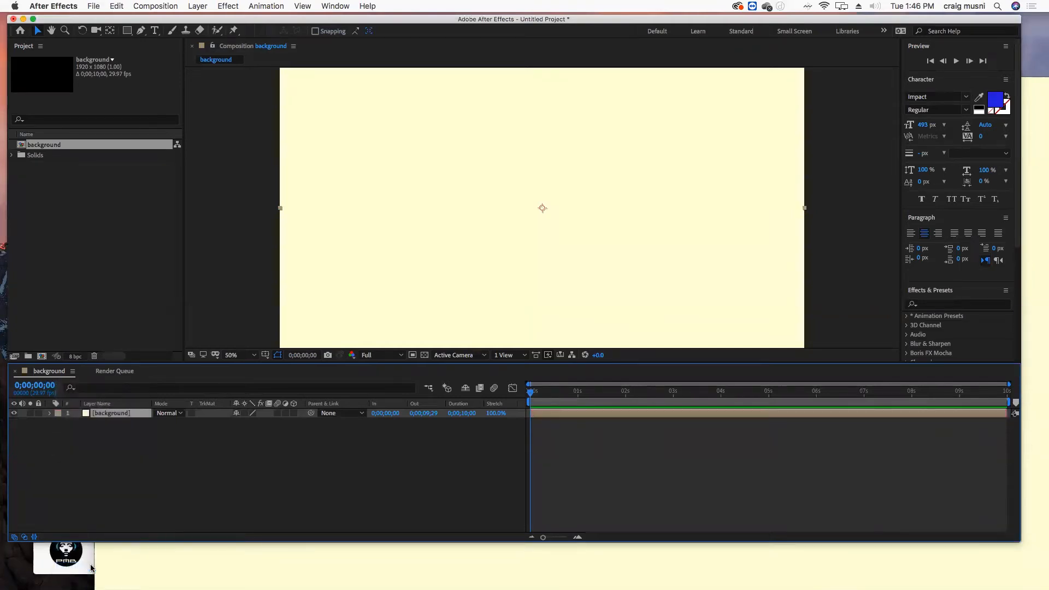
pyautogui.click(39, 414)
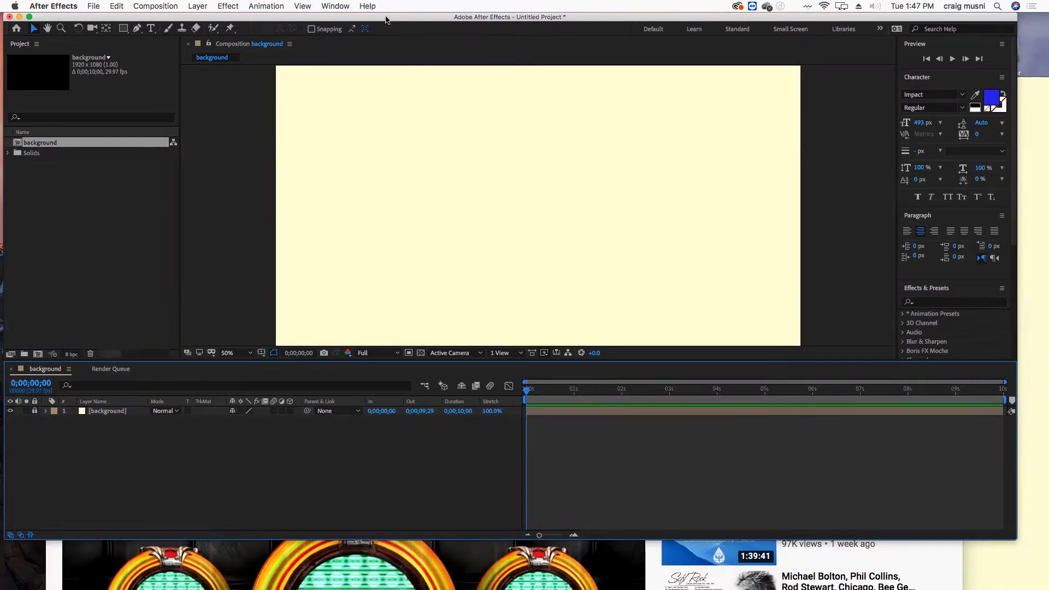
pyautogui.moveTo(386, 21); pyautogui.dragTo(417, 20)
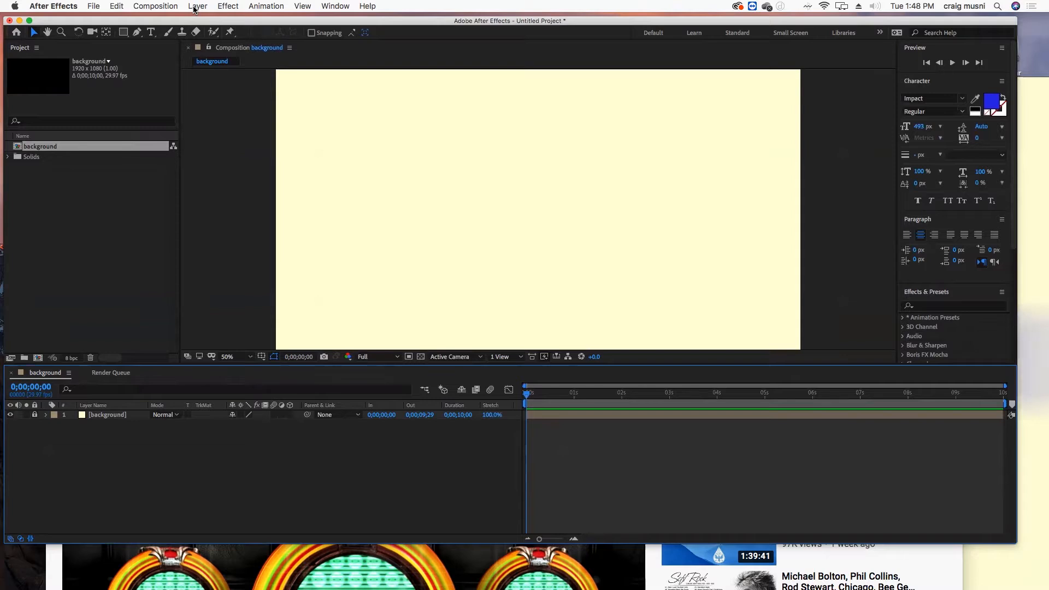
# Step: Add a blue Impact text layer reading "focus", scale it to under half its size and place it near the middle of the composition
pyautogui.click(150, 33)
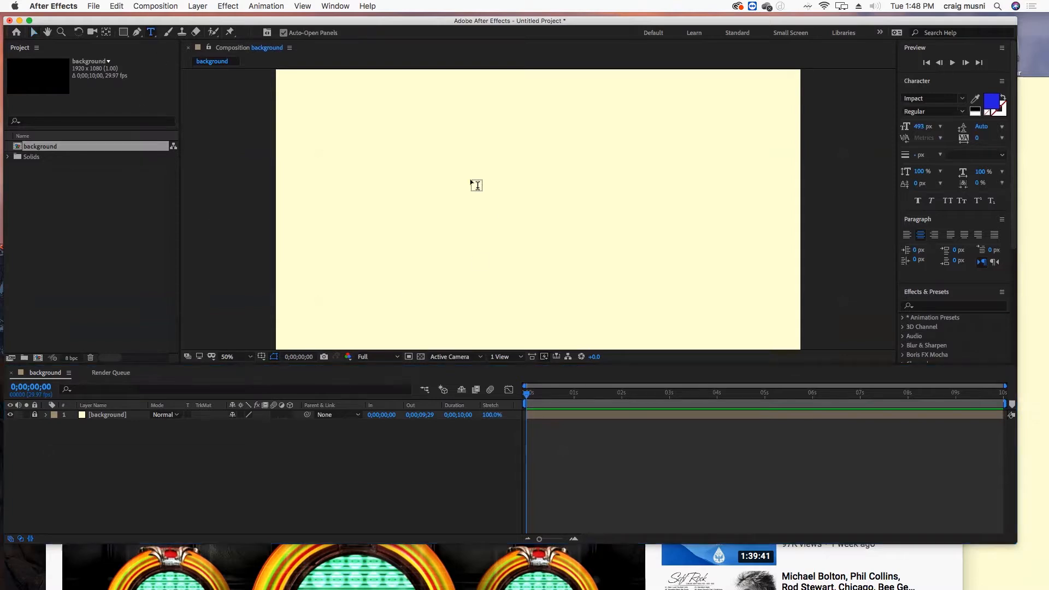
pyautogui.click(447, 171)
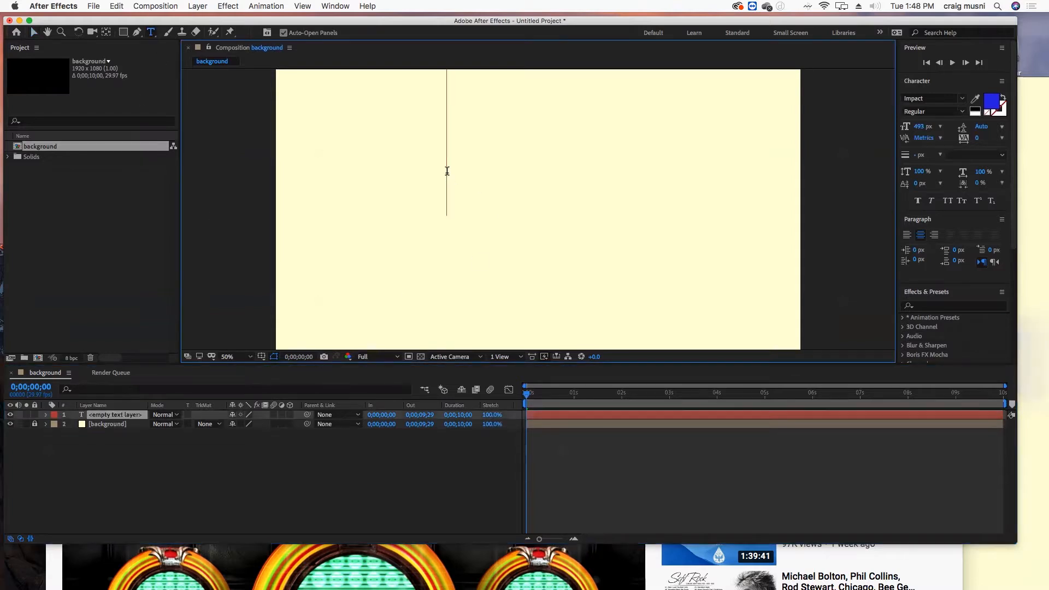
pyautogui.write('ocus')
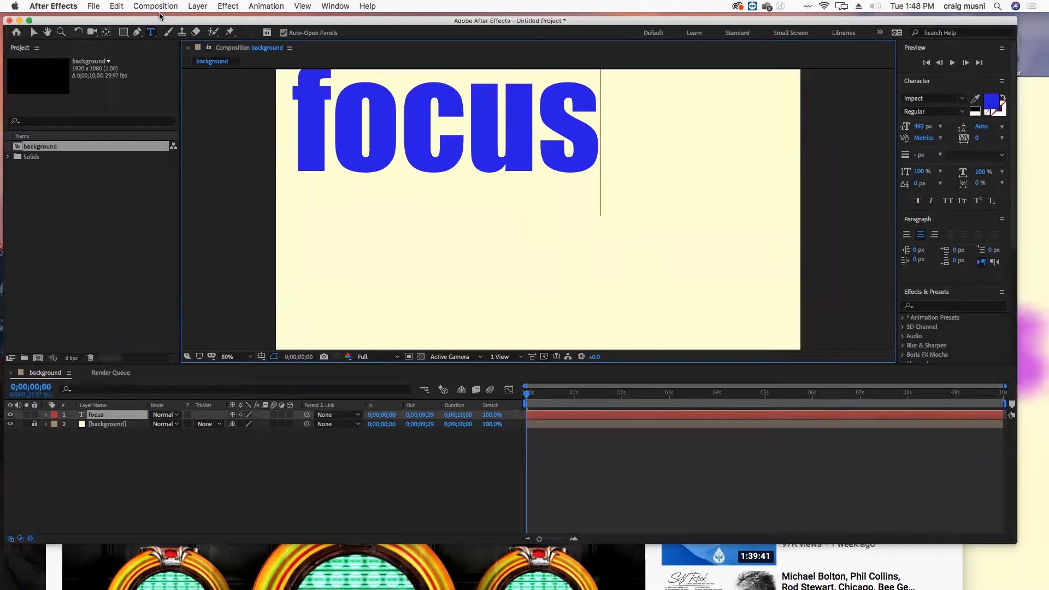
pyautogui.click(33, 31)
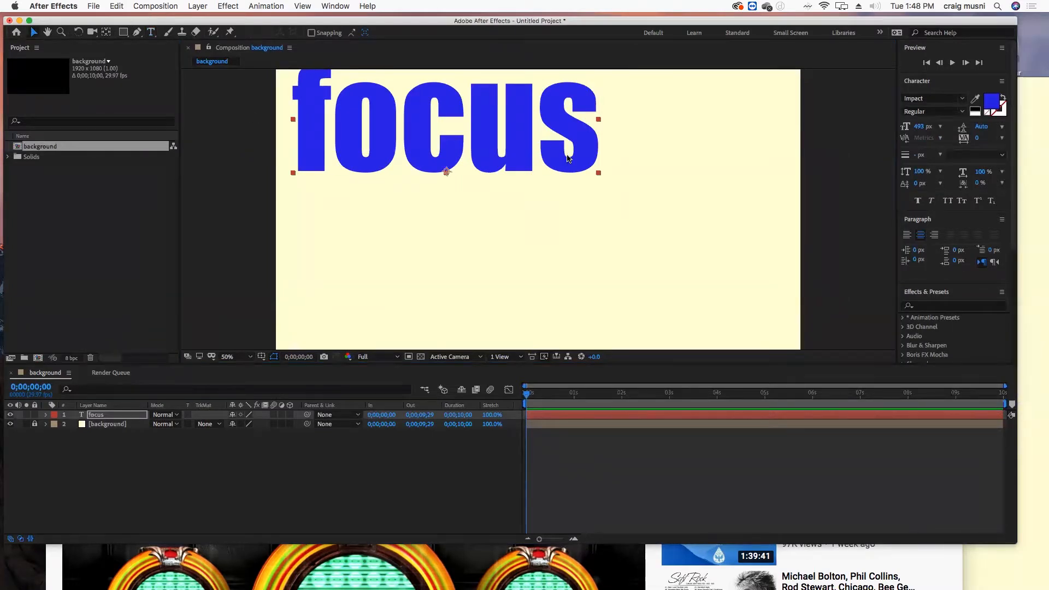
pyautogui.moveTo(598, 173); pyautogui.dragTo(559, 203)
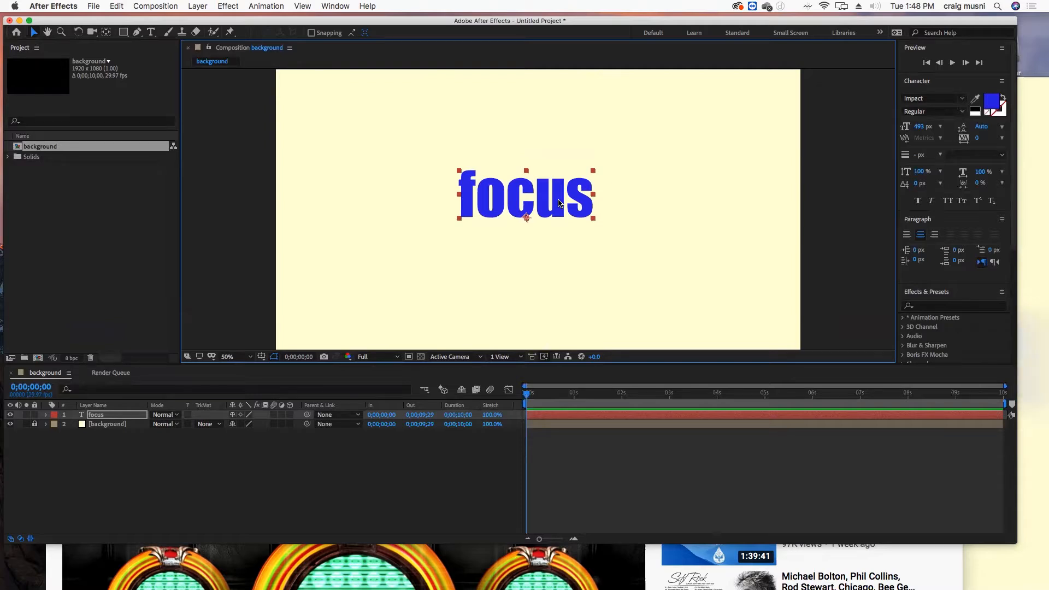
# Step: Set the focus text layer's label colour to Blue and duplicate the layer twice
pyautogui.click(55, 418)
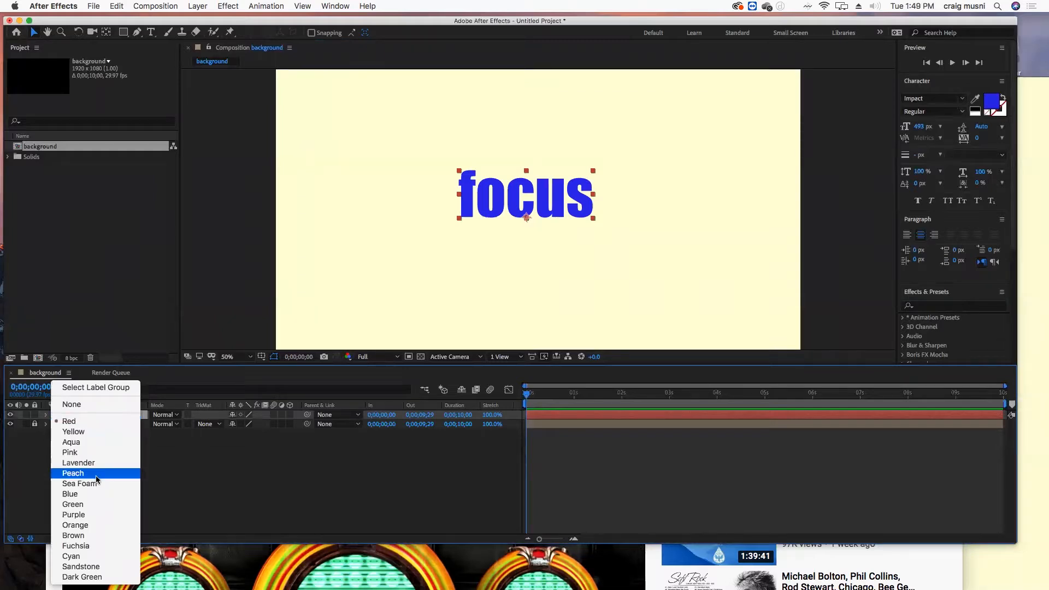
pyautogui.click(70, 494)
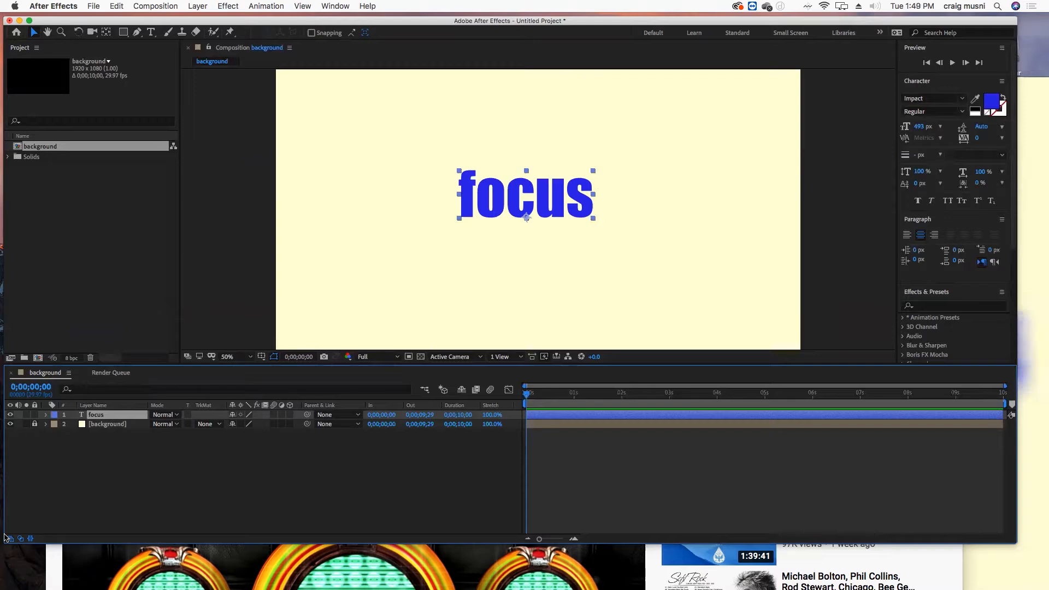
pyautogui.click(105, 426)
pyautogui.click(104, 417)
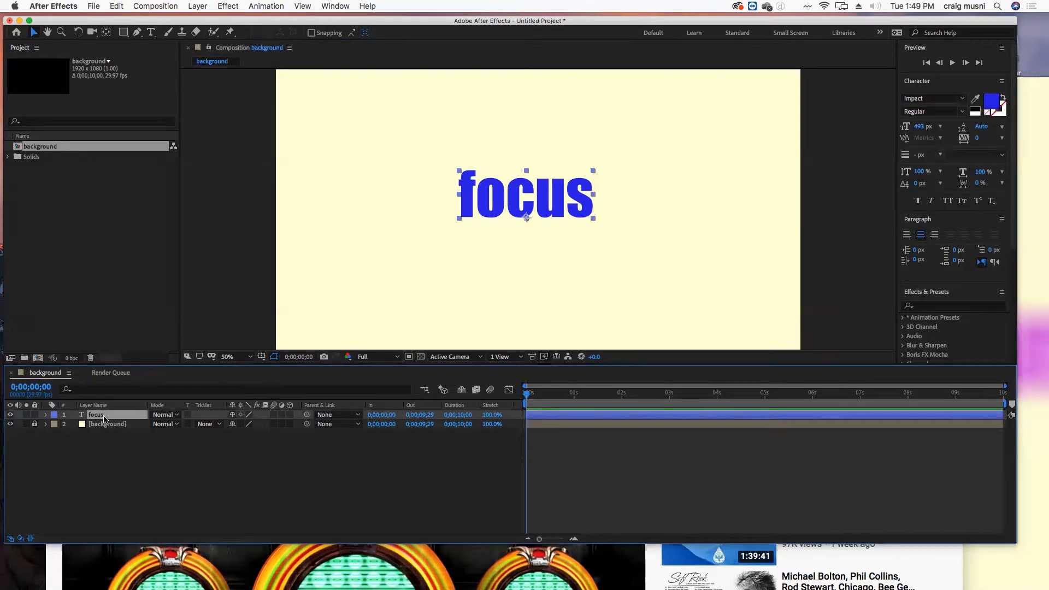
pyautogui.press('super+d')
pyautogui.press('super+d')
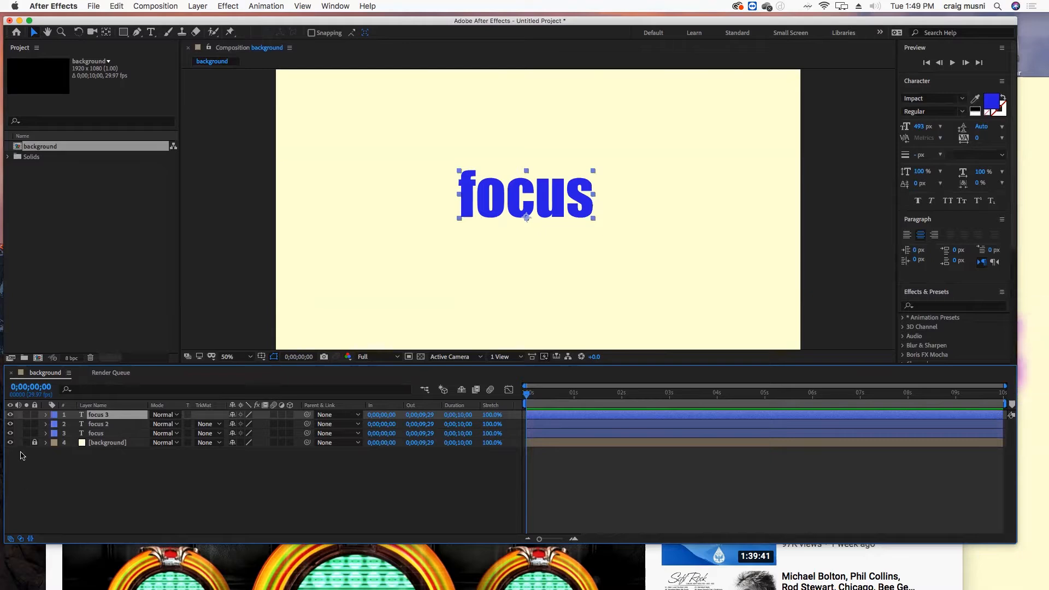
# Step: With the focus 3 layer hidden, give the focus 2 layer a green text fill and a Green label
pyautogui.click(10, 416)
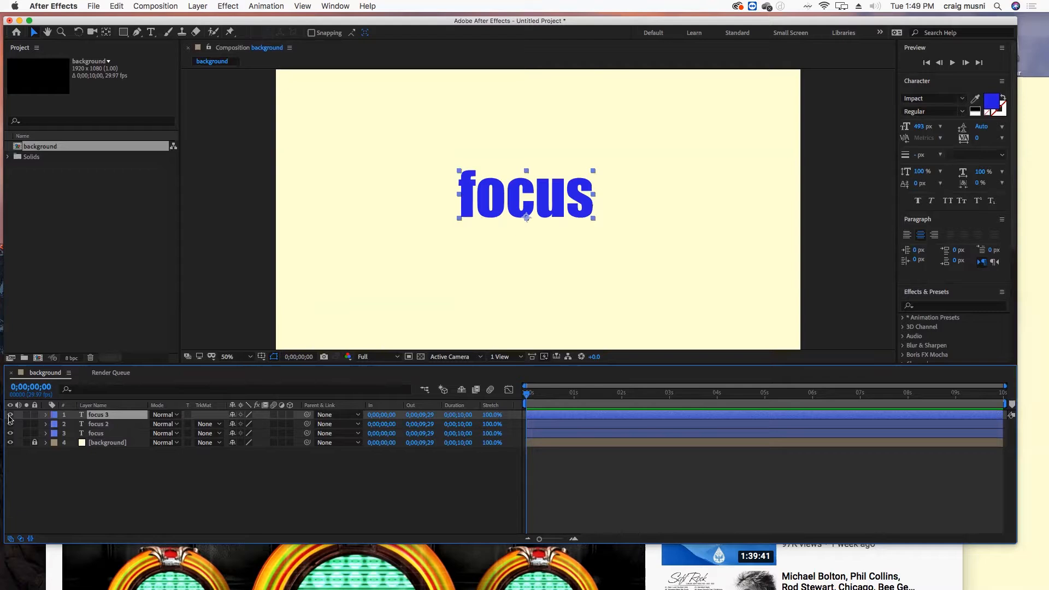
pyautogui.click(9, 417)
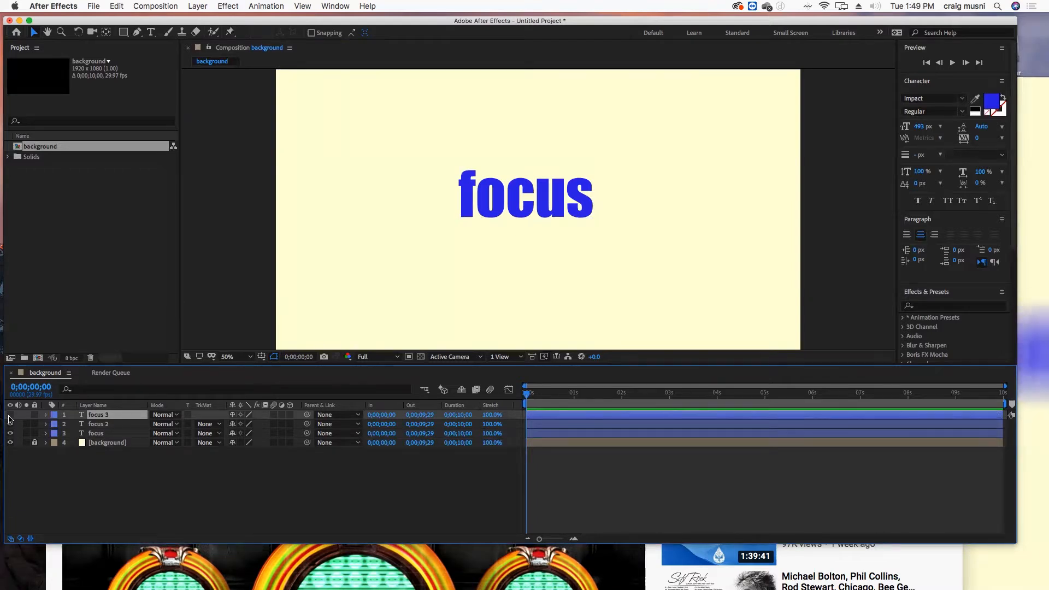
pyautogui.click(10, 424)
pyautogui.click(104, 424)
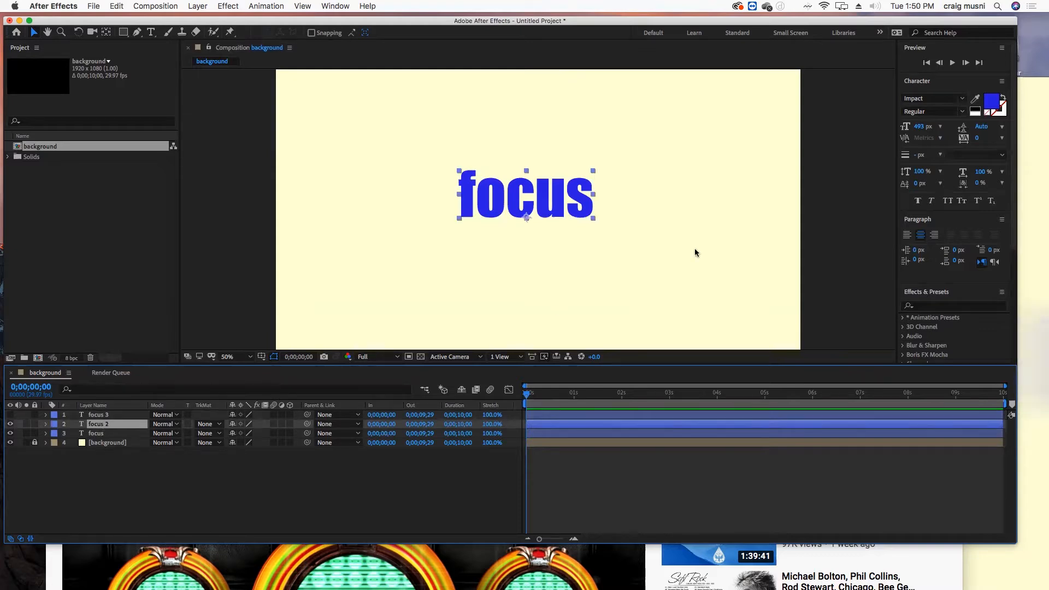
pyautogui.click(991, 105)
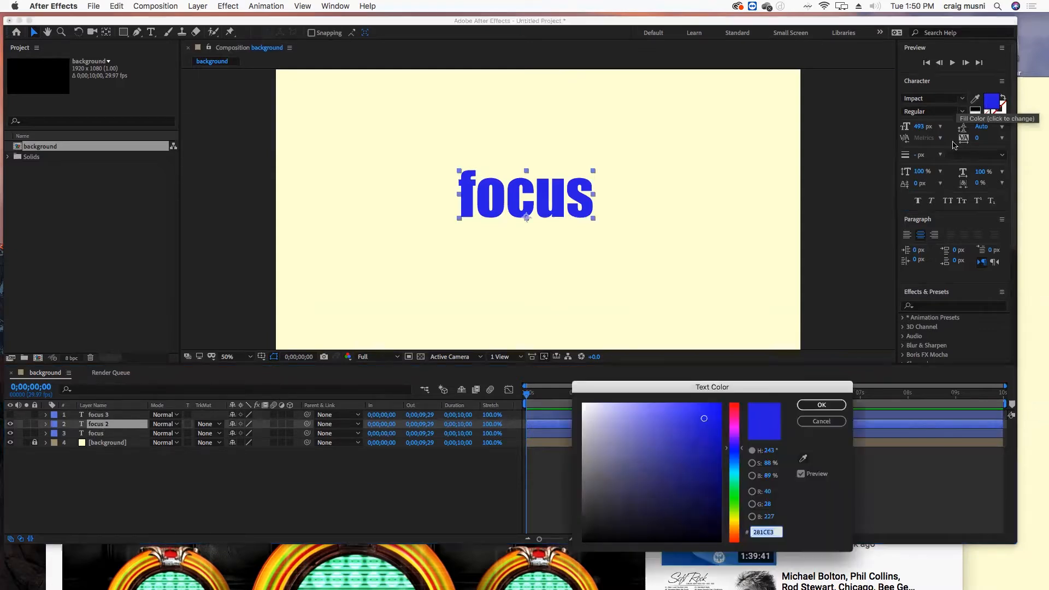
pyautogui.click(734, 470)
pyautogui.moveTo(734, 485); pyautogui.dragTo(734, 493)
pyautogui.press('Return')
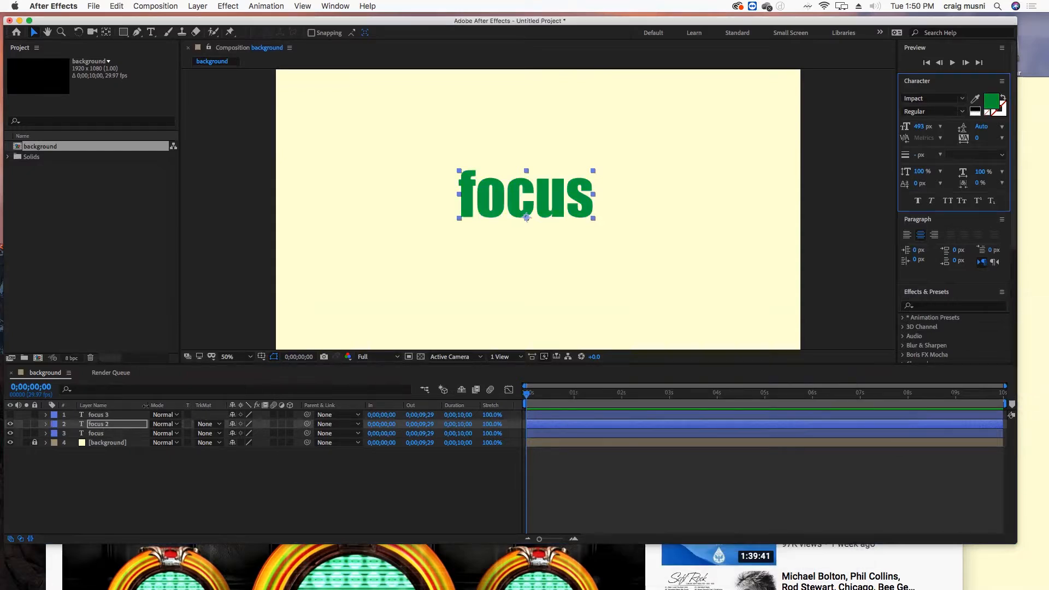
pyautogui.click(54, 425)
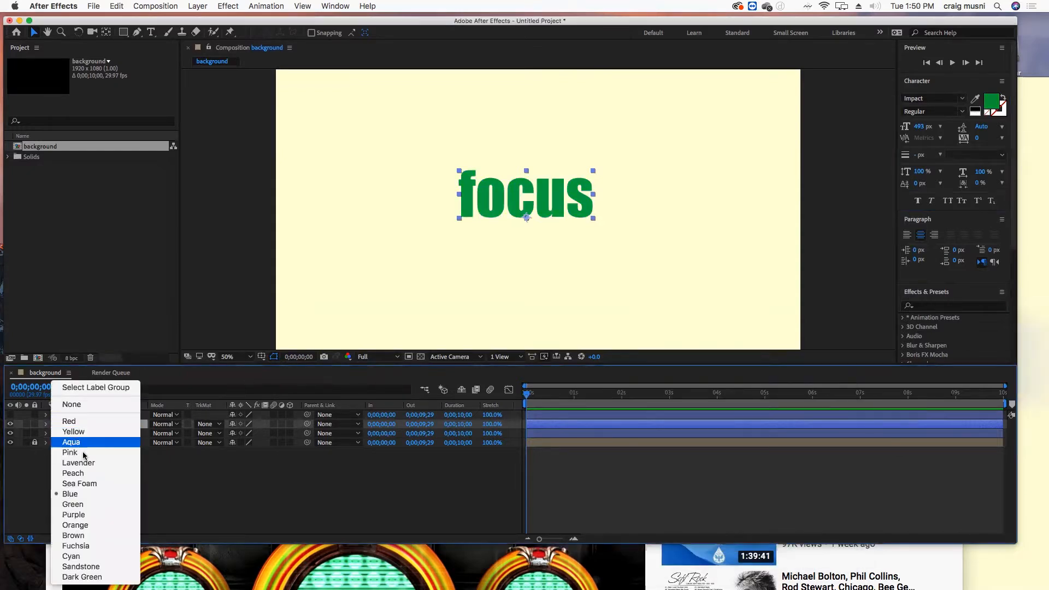
pyautogui.click(91, 506)
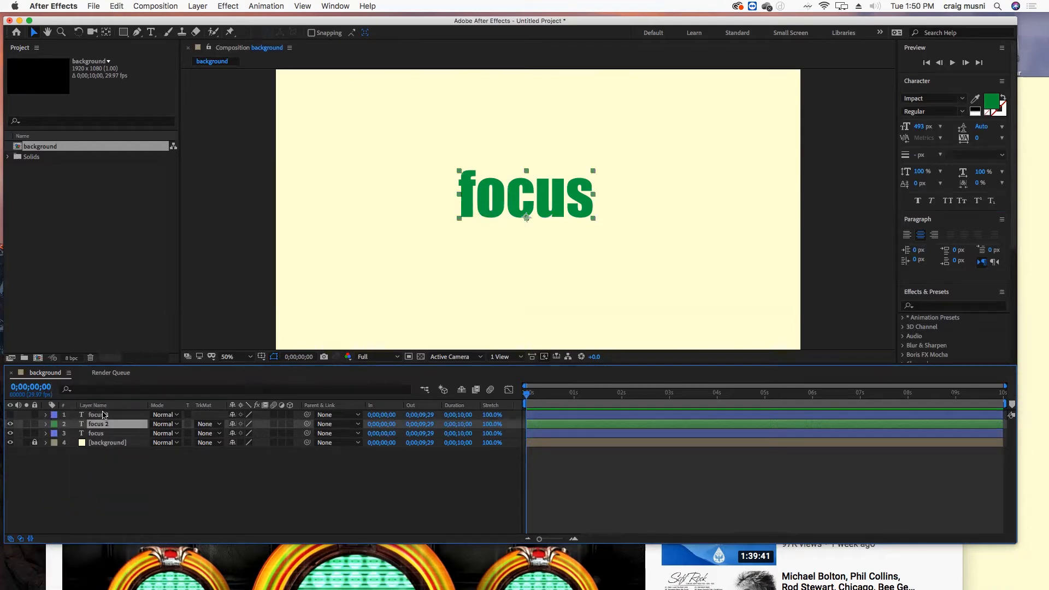
# Step: Show the focus 3 layer again and give it a red text fill and a Red label
pyautogui.click(10, 414)
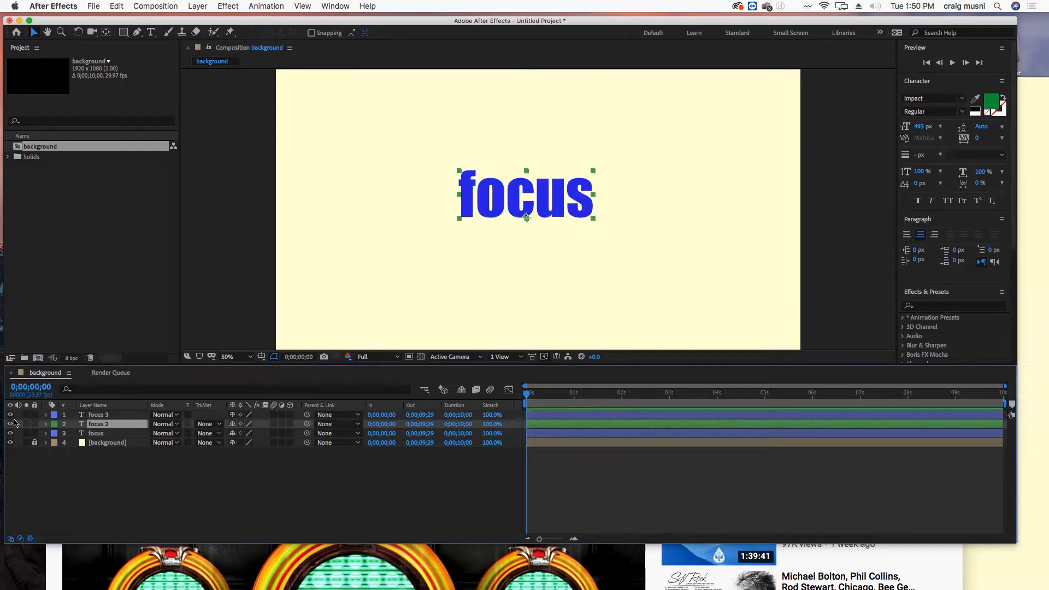
pyautogui.click(105, 416)
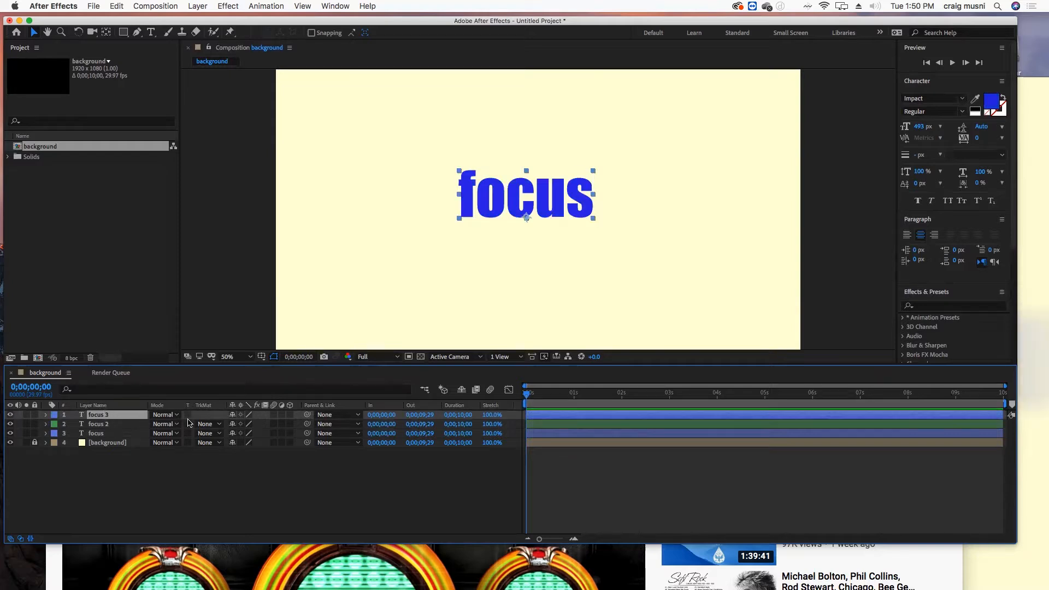
pyautogui.click(990, 105)
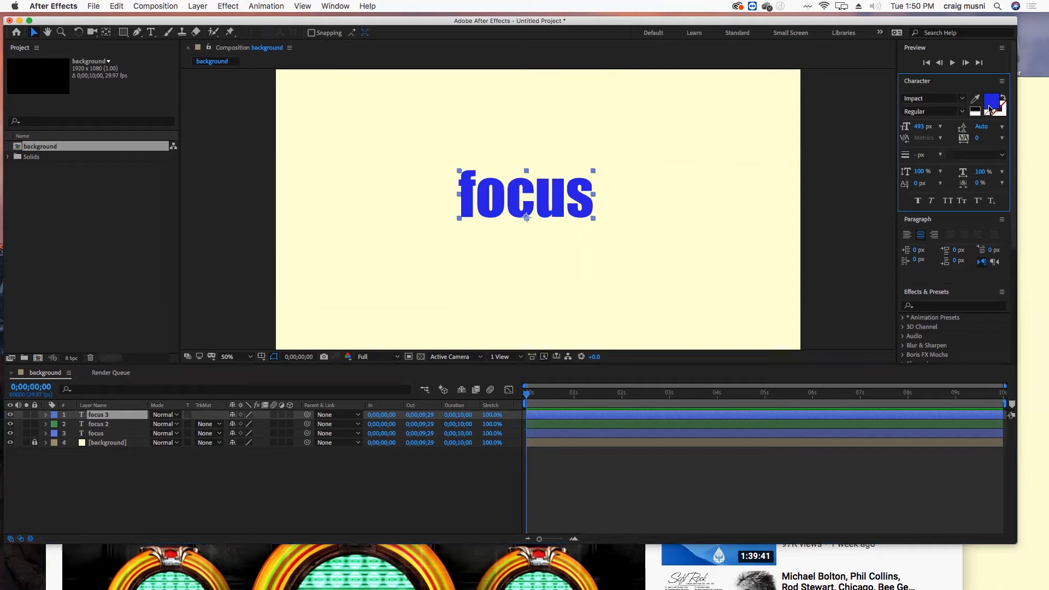
pyautogui.click(734, 407)
pyautogui.click(821, 405)
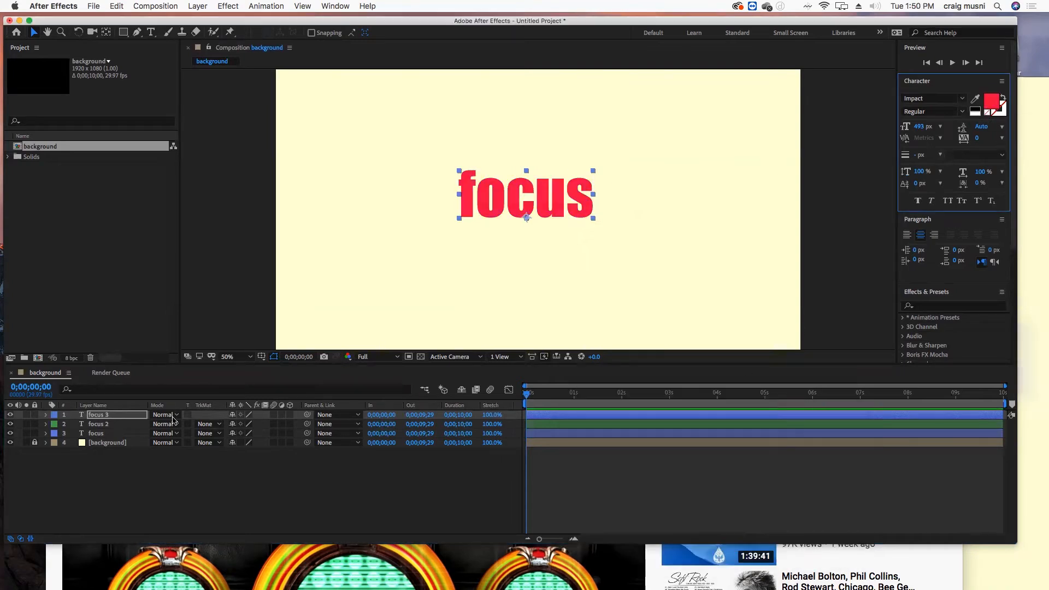
pyautogui.click(55, 415)
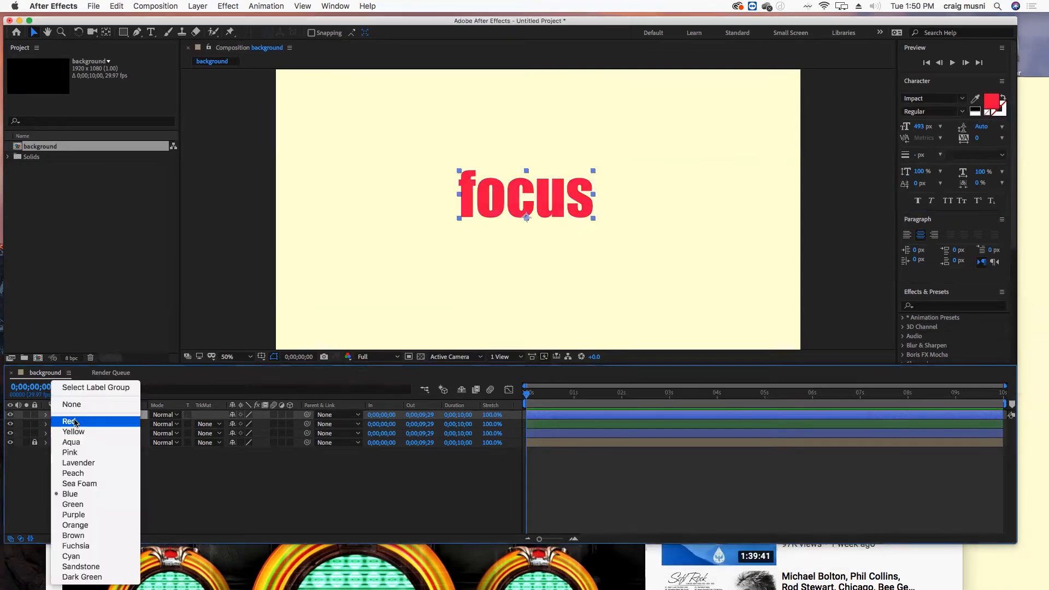
pyautogui.click(74, 421)
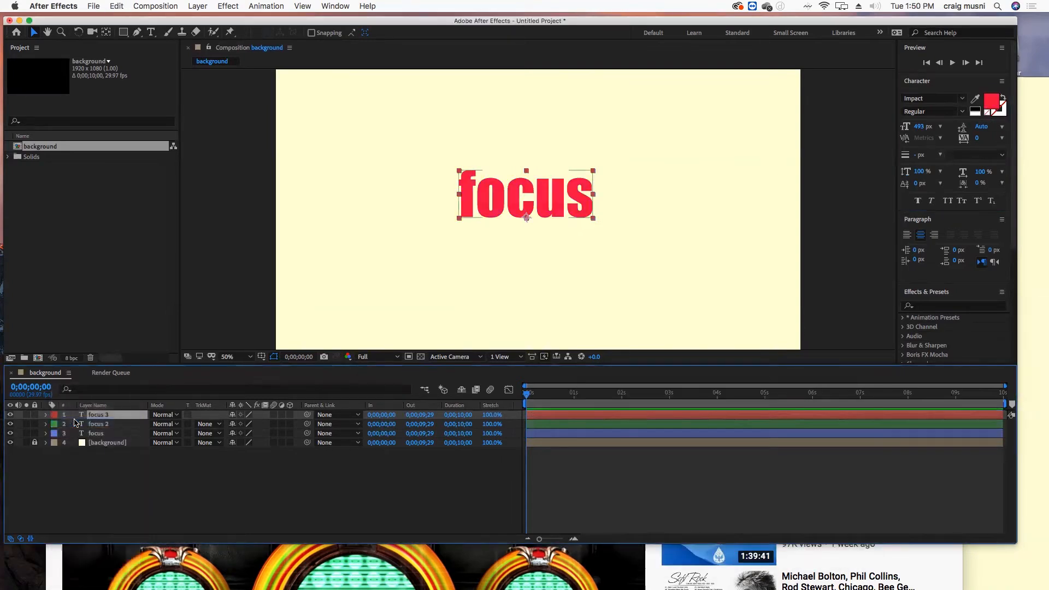
# Step: Check the stacked text colours by temporarily hiding the focus 3 and focus 2 layers
pyautogui.click(10, 416)
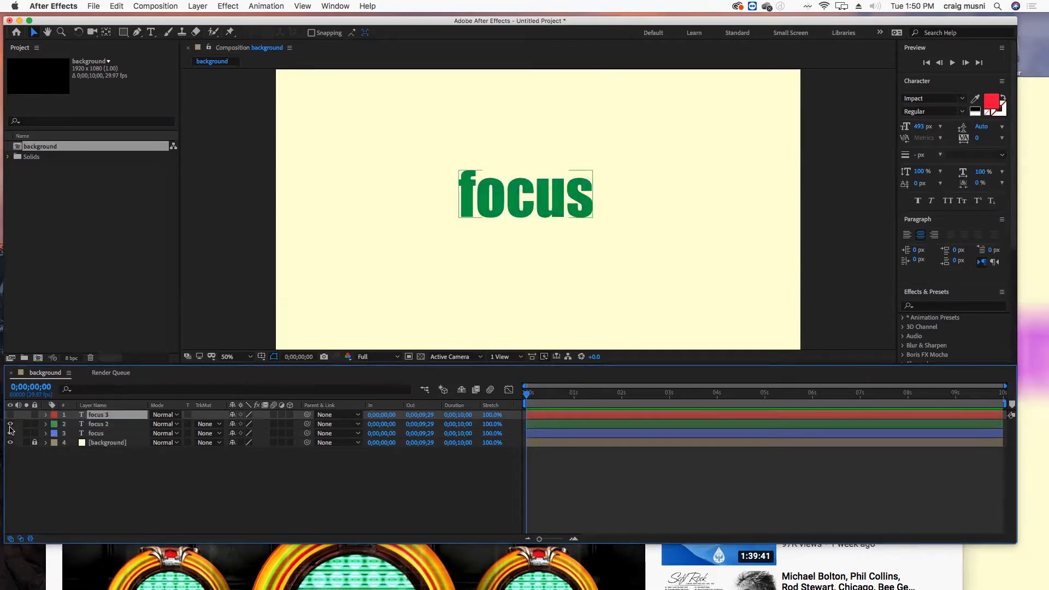
pyautogui.click(10, 425)
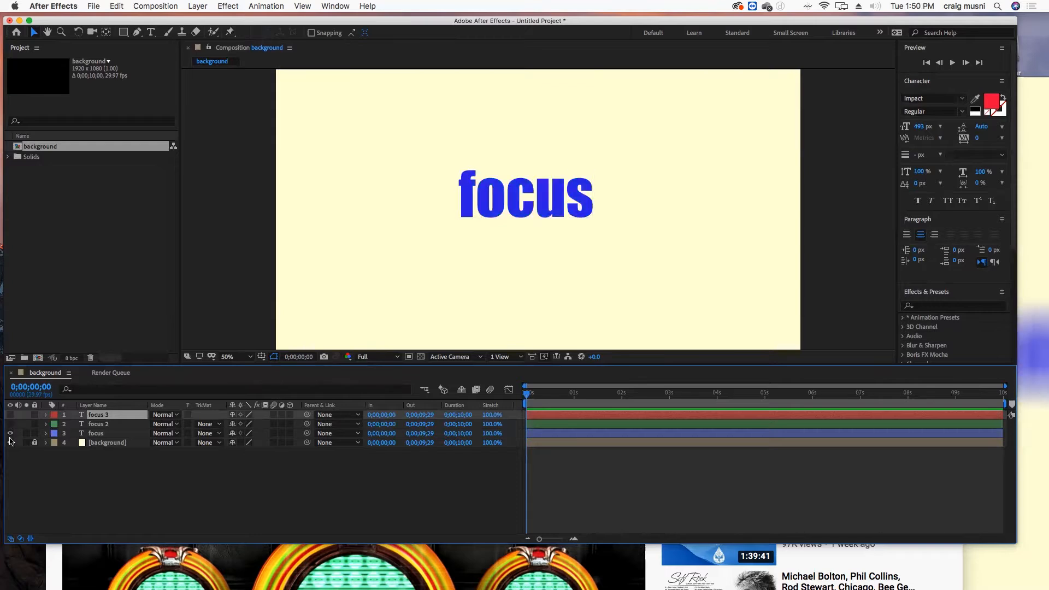
pyautogui.click(10, 424)
pyautogui.click(10, 415)
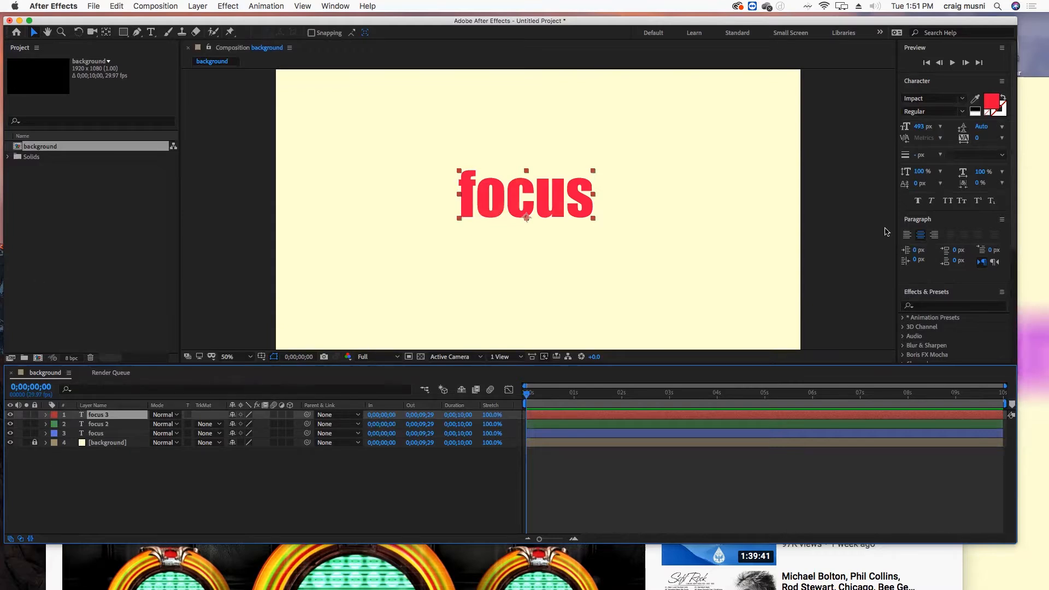
# Step: Spread the three words in a row across the composition, with red on the left, blue in the middle and green on the right
pyautogui.moveTo(525, 202); pyautogui.dragTo(365, 202)
pyautogui.moveTo(486, 195); pyautogui.dragTo(687, 196)
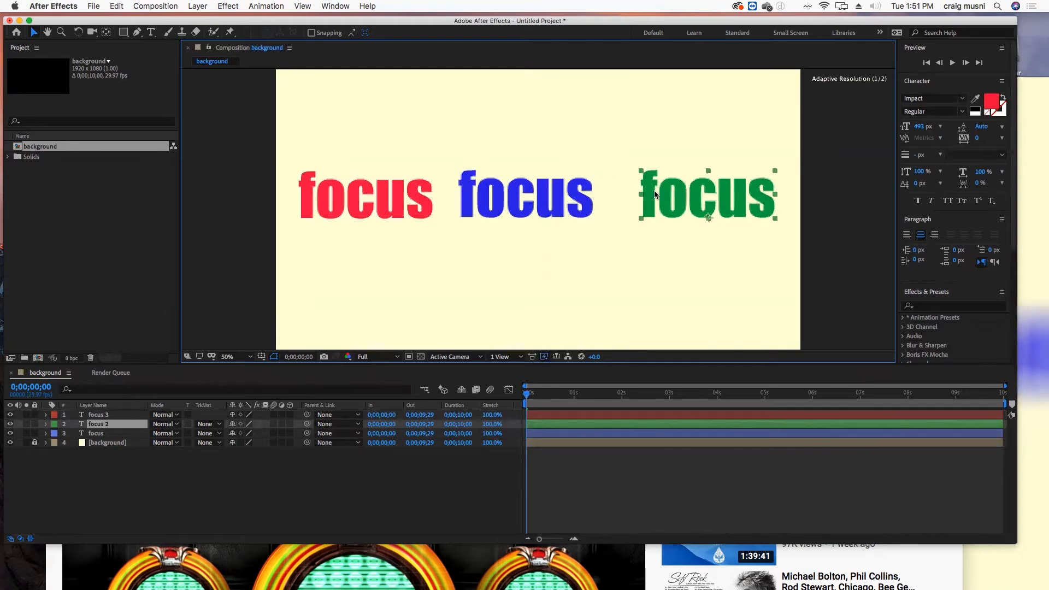
pyautogui.moveTo(586, 195); pyautogui.dragTo(596, 195)
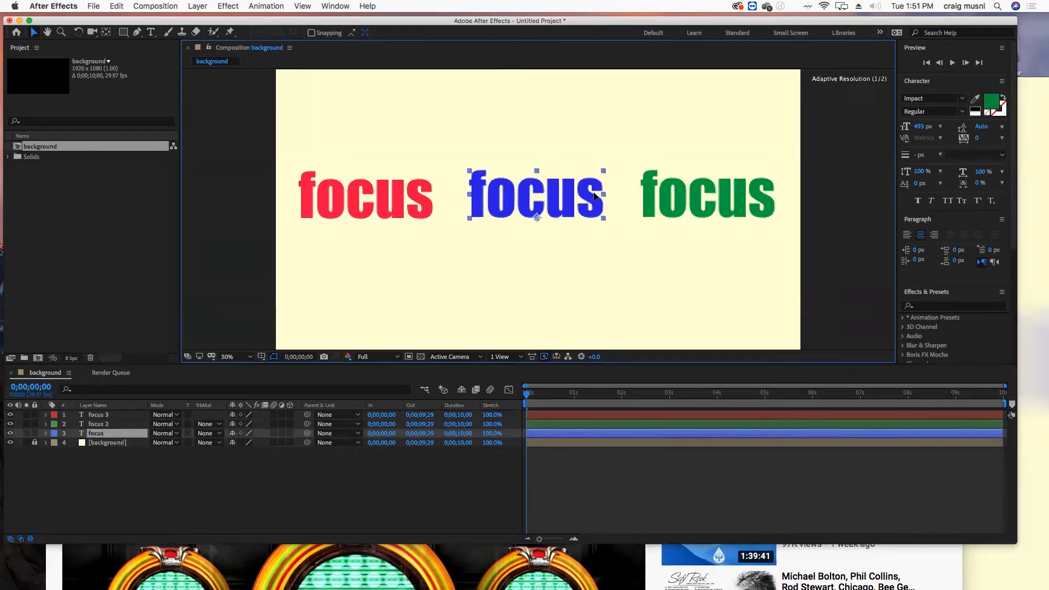
# Step: Turn the focus 3, focus 2 and focus text layers into 3D layers
pyautogui.click(578, 245)
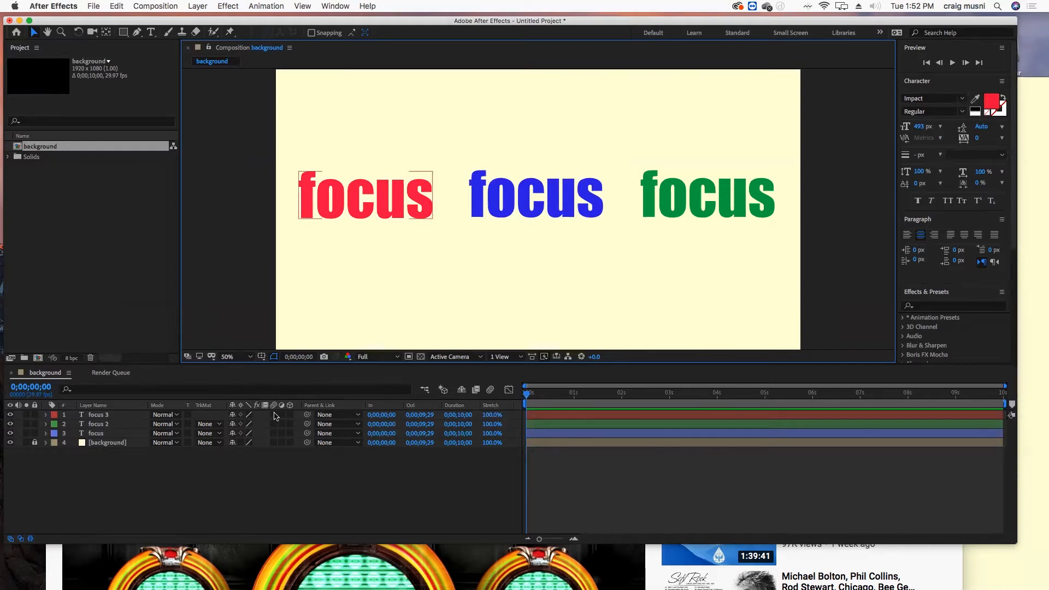
pyautogui.moveTo(289, 415); pyautogui.dragTo(290, 424)
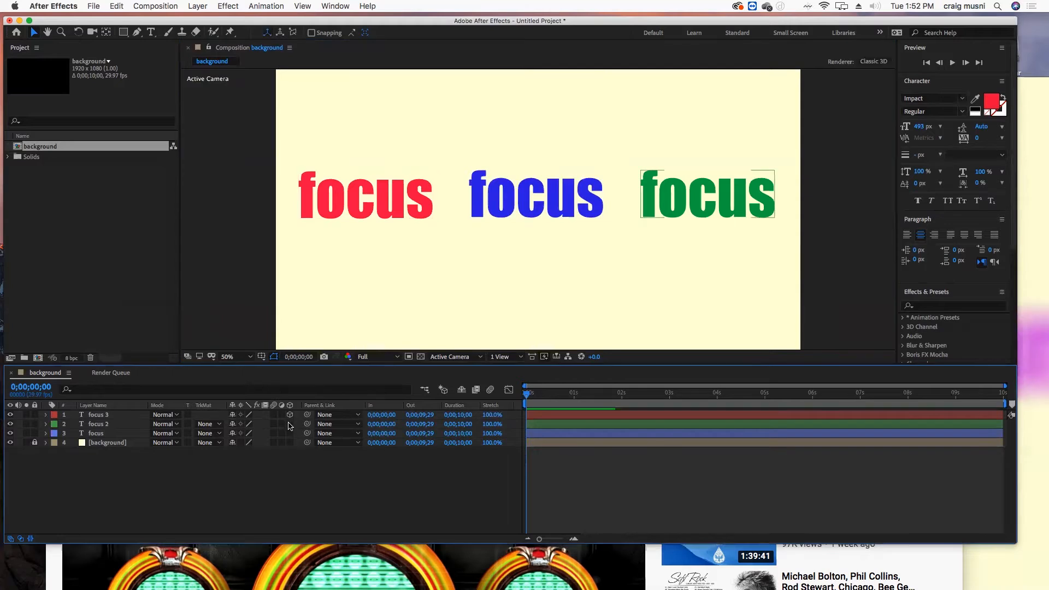
pyautogui.click(290, 433)
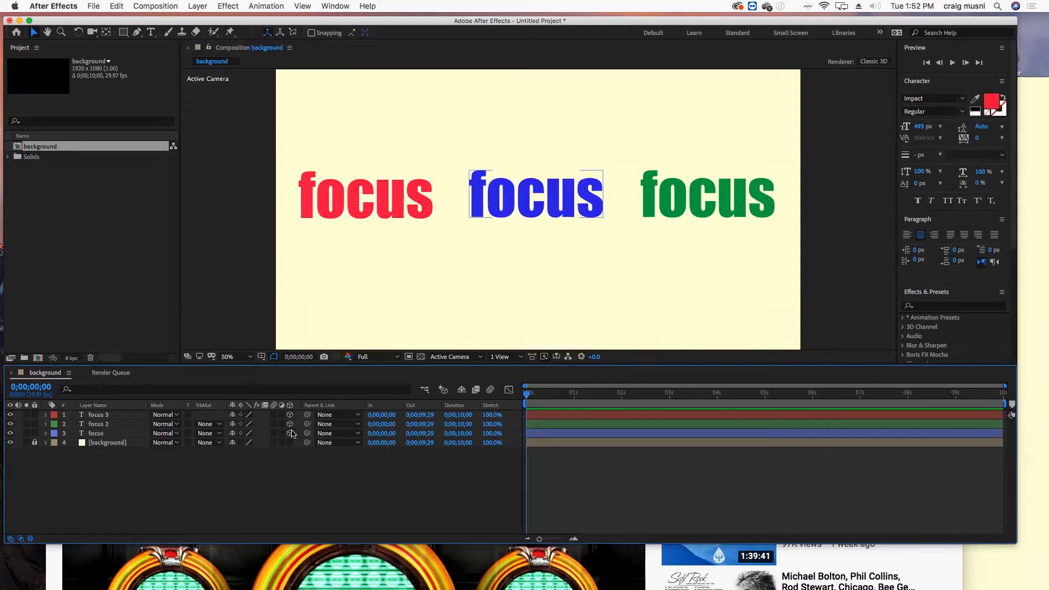
# Step: Shift the red focus 3 text slightly along X and bring it much closer to the viewer along Z
pyautogui.click(377, 197)
pyautogui.click(376, 196)
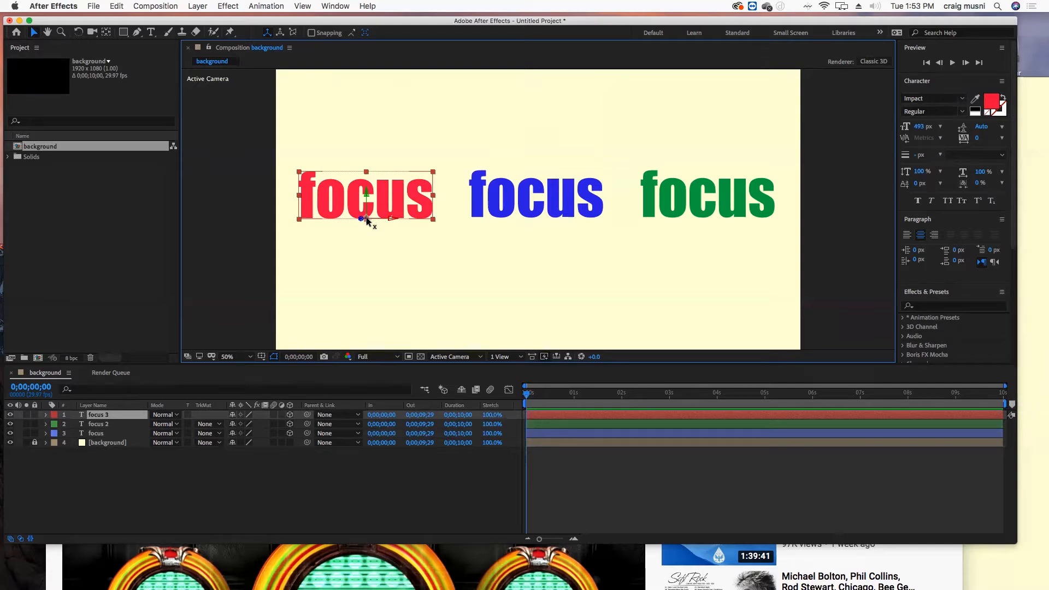
pyautogui.moveTo(368, 220); pyautogui.dragTo(373, 272)
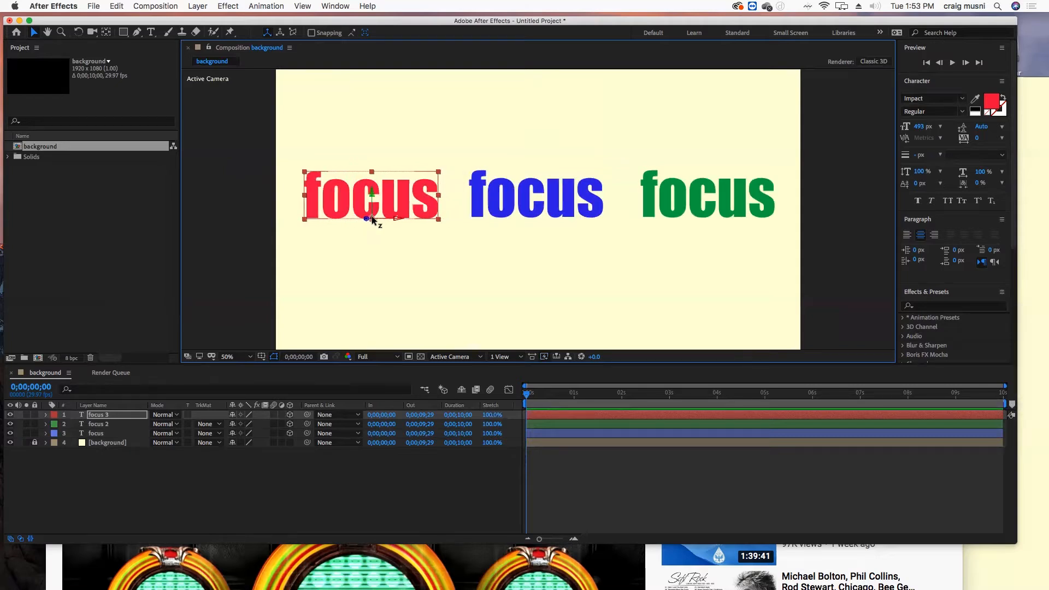
pyautogui.moveTo(369, 219); pyautogui.dragTo(511, 263)
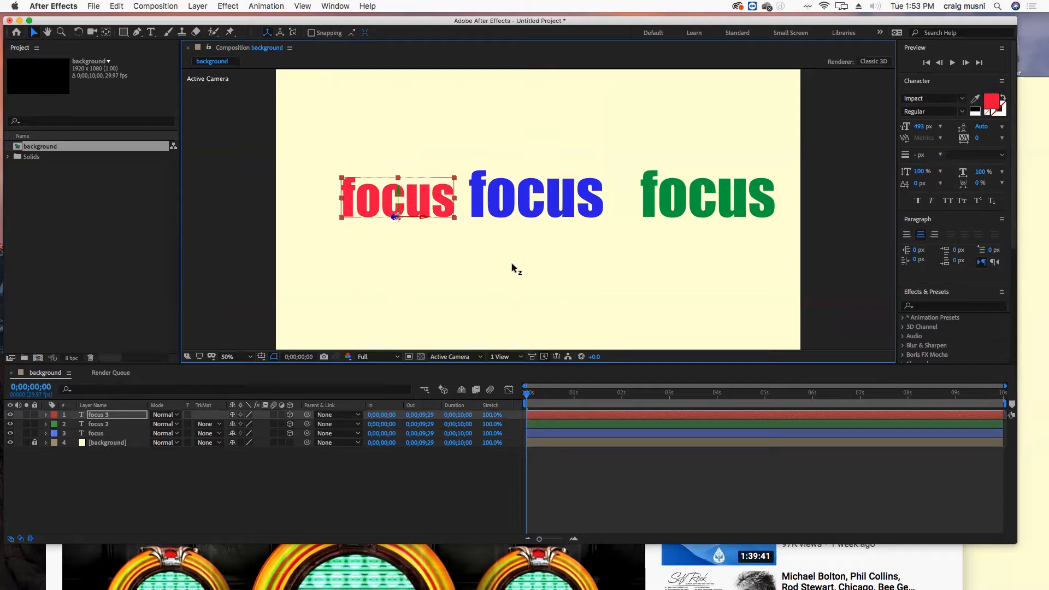
pyautogui.moveTo(511, 263); pyautogui.dragTo(34, 235)
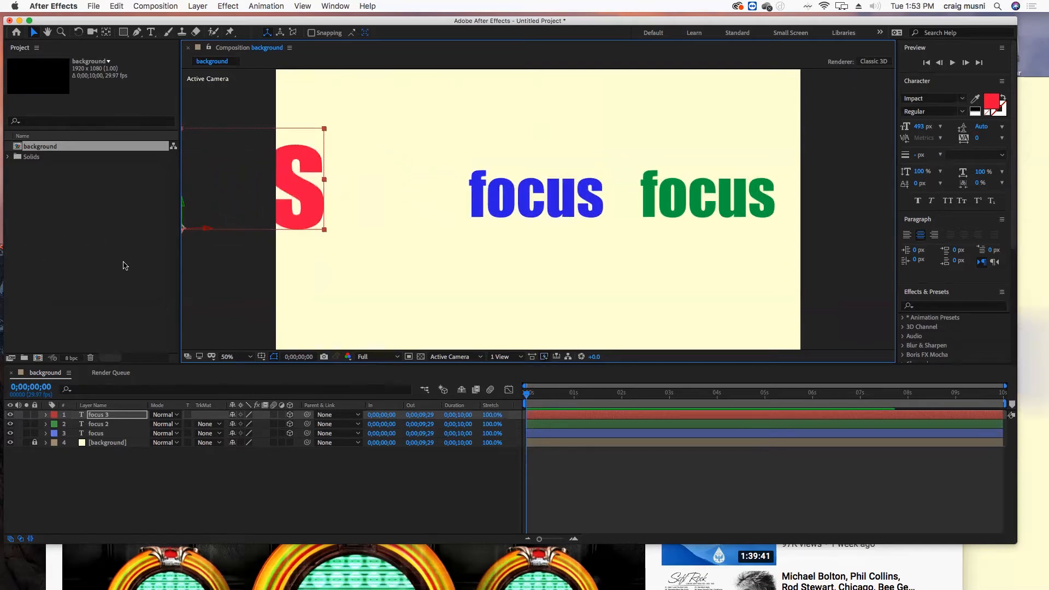
# Step: Push the green focus 2 text back along Z to about 3283 and move it along X to about 2304
pyautogui.click(525, 212)
pyautogui.click(706, 216)
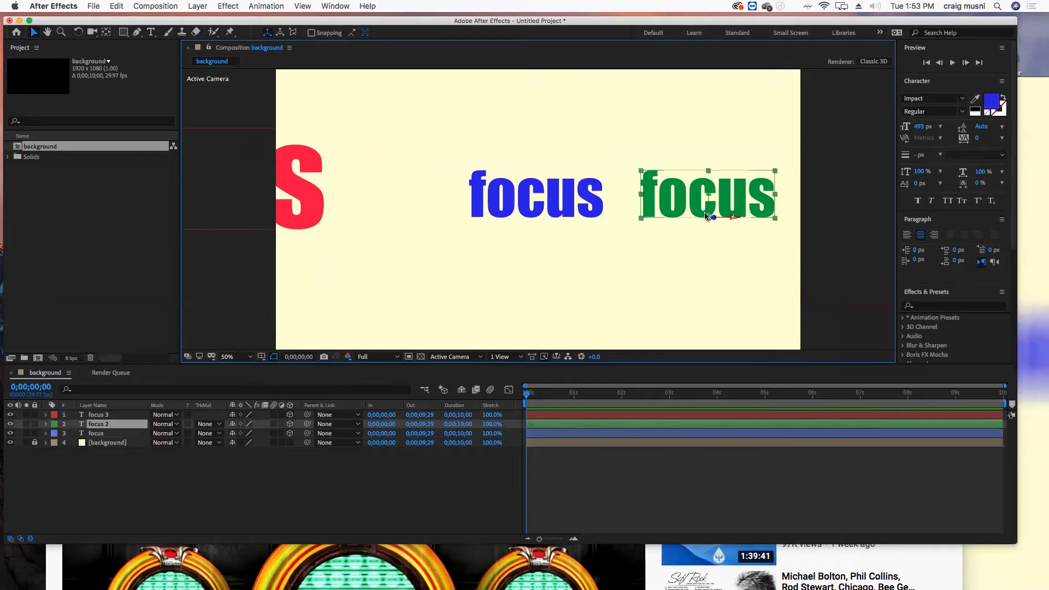
pyautogui.moveTo(714, 219); pyautogui.dragTo(4, 258)
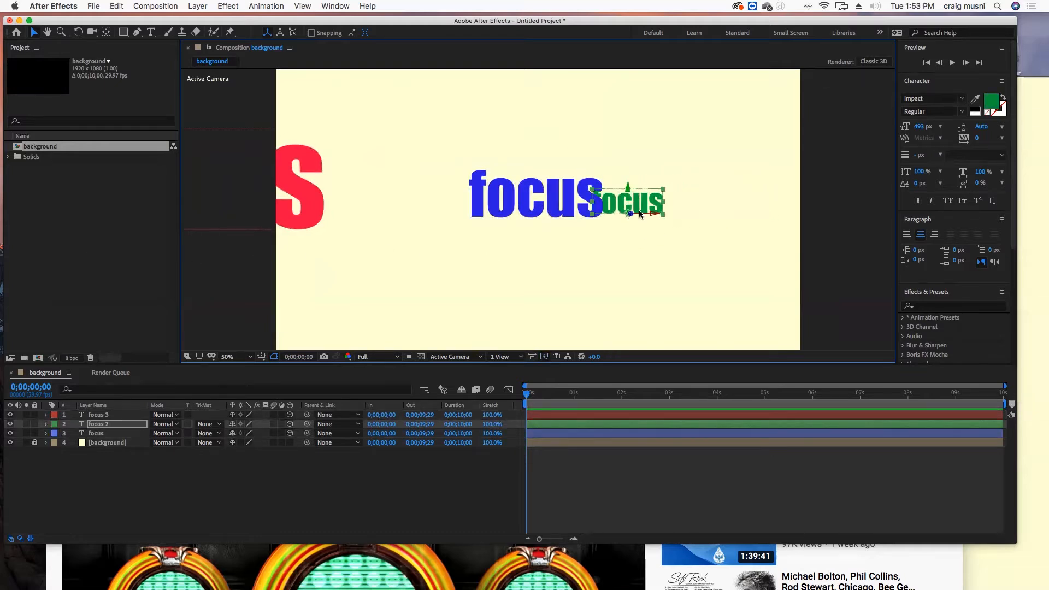
pyautogui.moveTo(631, 214); pyautogui.dragTo(378, 255)
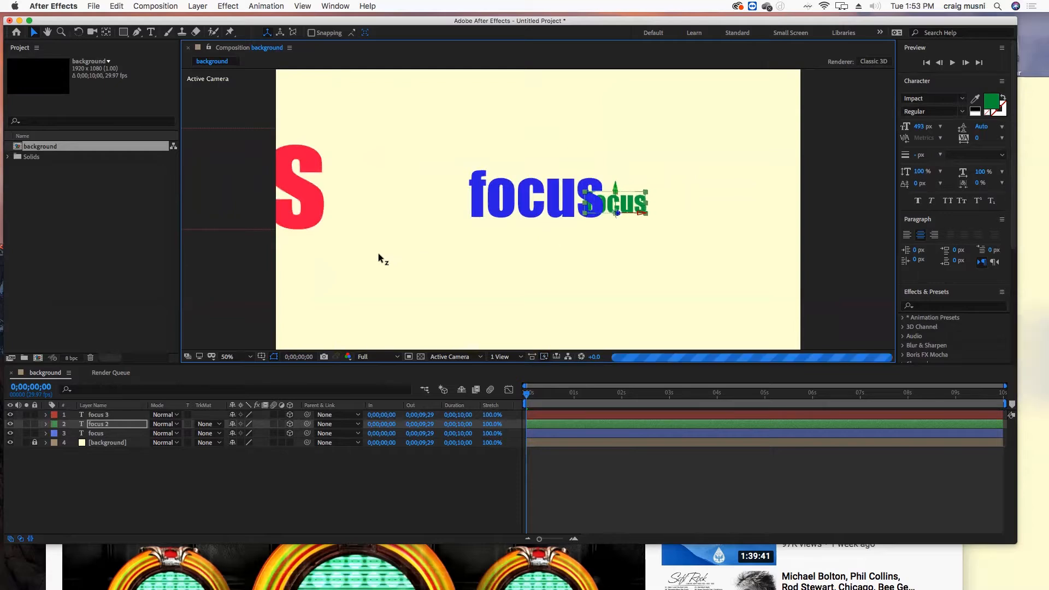
pyautogui.moveTo(647, 218); pyautogui.dragTo(834, 218)
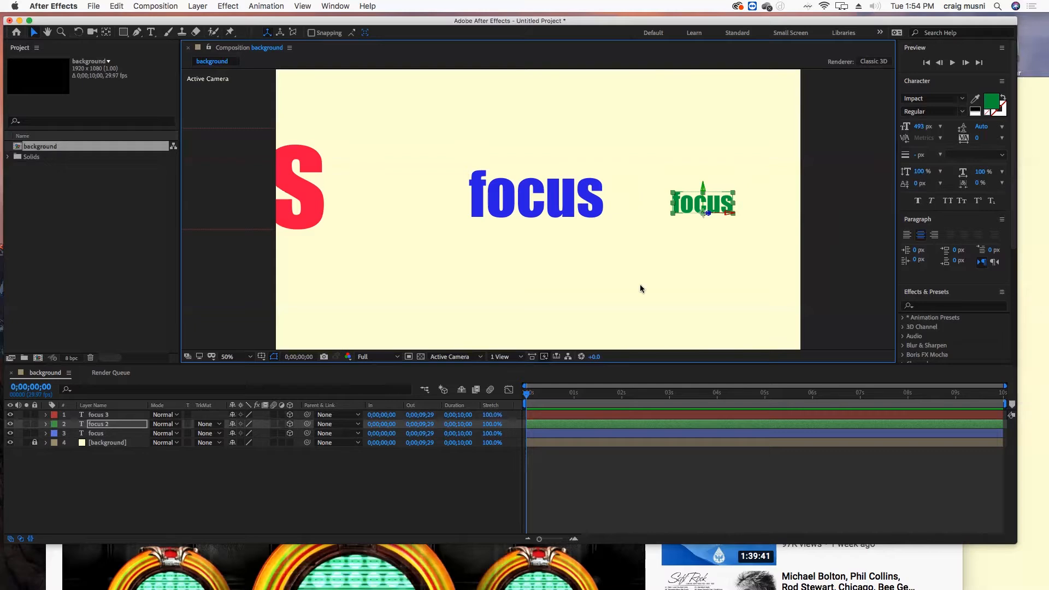
# Step: Set the Z position of the focus 3 layer to -1369.4 in its Transform properties
pyautogui.click(46, 415)
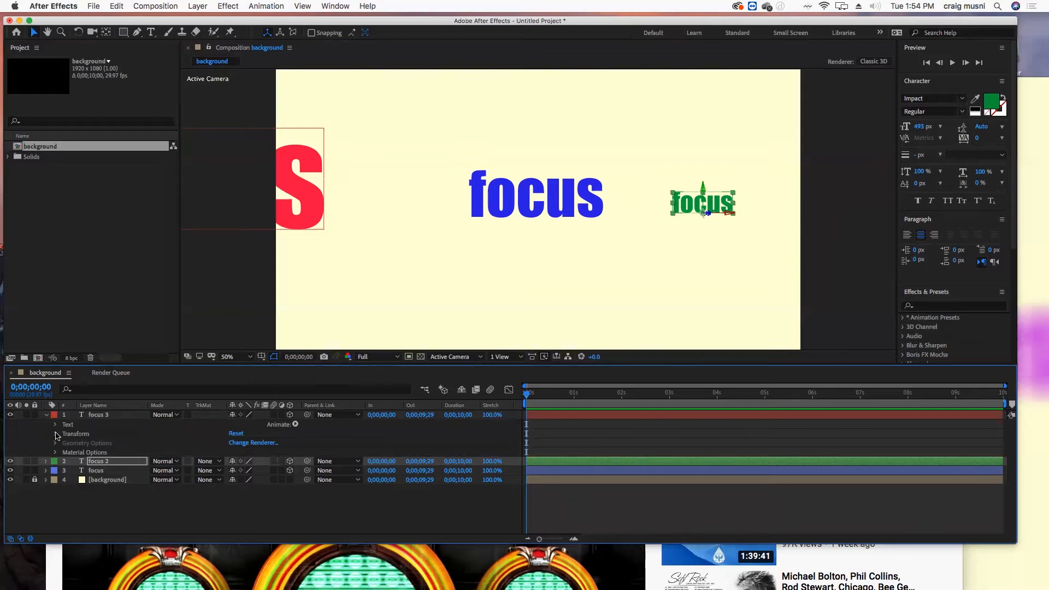
pyautogui.click(56, 434)
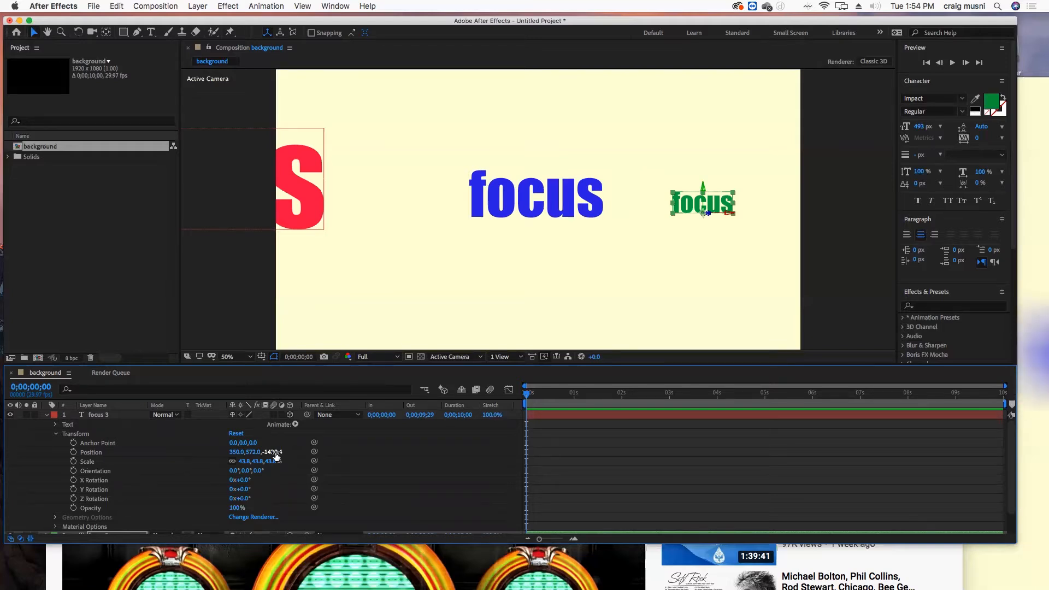
pyautogui.moveTo(276, 453); pyautogui.dragTo(356, 436)
pyautogui.moveTo(569, 430); pyautogui.dragTo(298, 449)
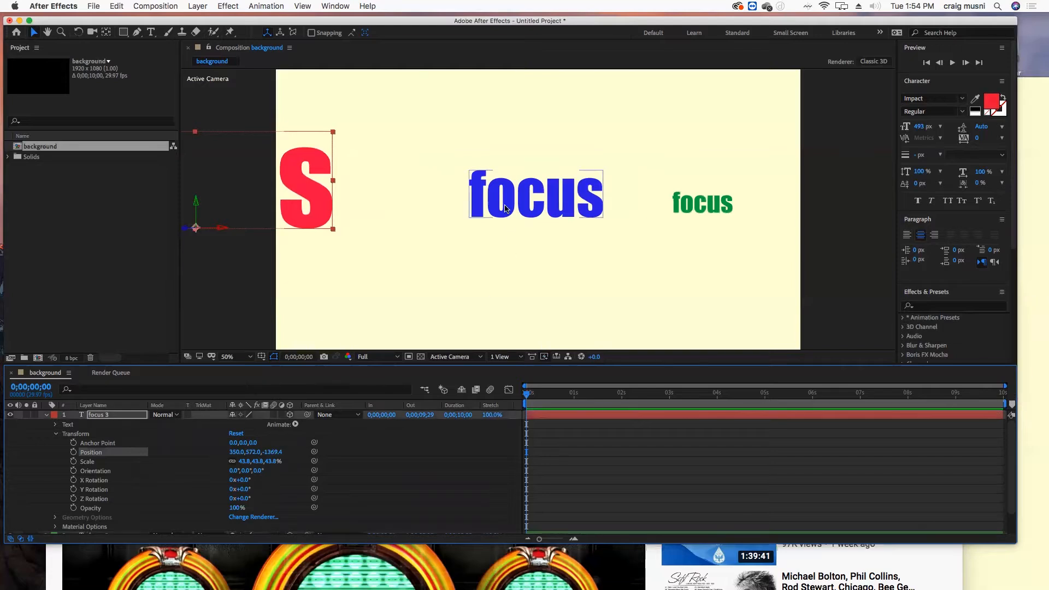
# Step: Collapse the focus 3 properties and set the Z position of the focus 2 layer to 3267.2
pyautogui.click(589, 189)
pyautogui.click(56, 434)
pyautogui.click(46, 415)
pyautogui.click(46, 424)
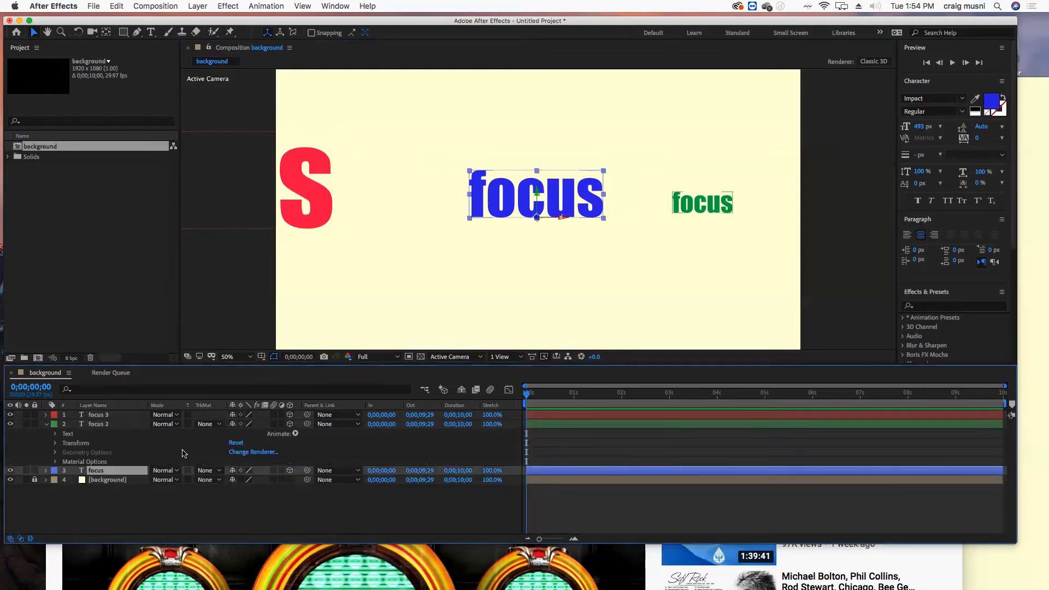
pyautogui.click(55, 443)
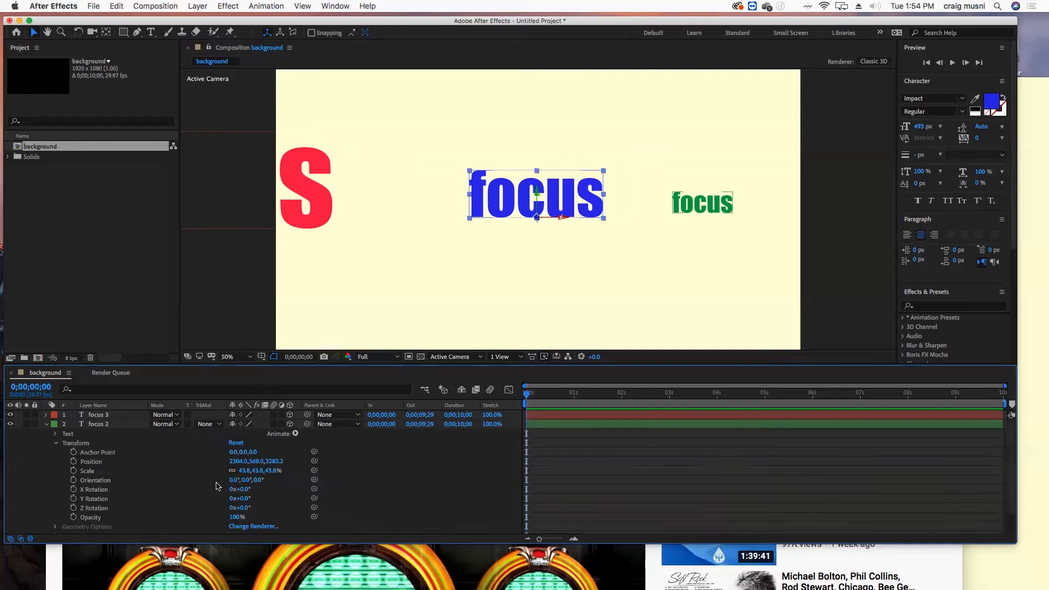
pyautogui.moveTo(274, 461); pyautogui.dragTo(265, 461)
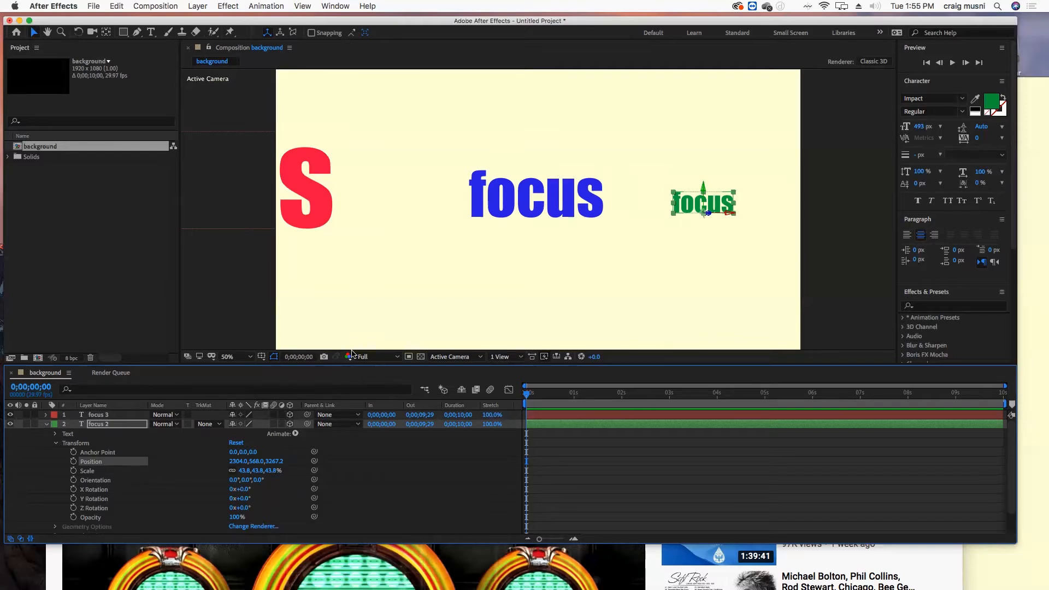
# Step: Add a two-node camera named Camera 1 with a 72 mm focal length and depth of field enabled
pyautogui.click(197, 6)
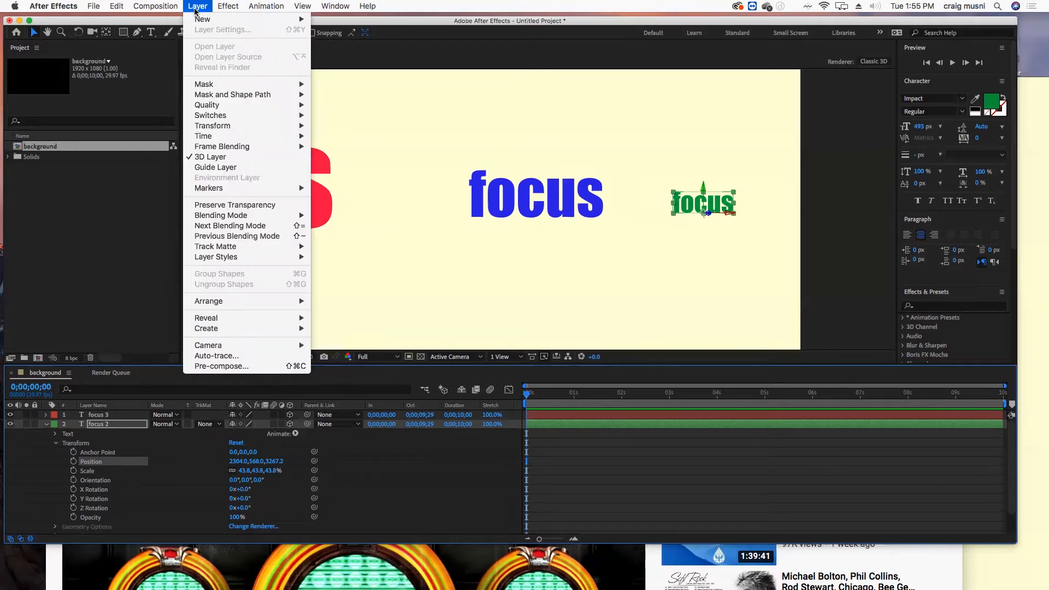
pyautogui.moveTo(201, 19)
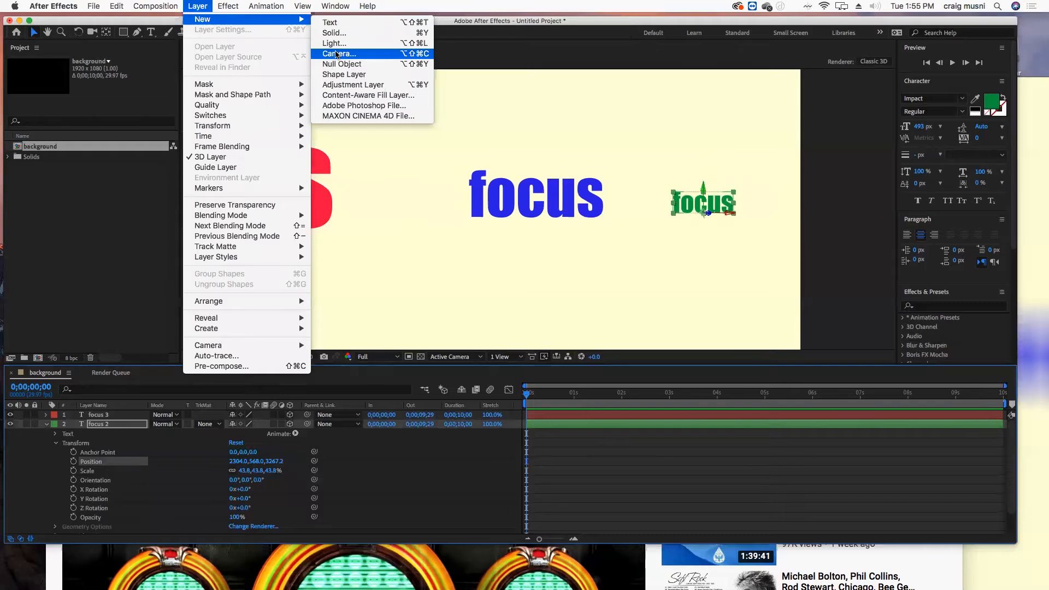
pyautogui.click(337, 54)
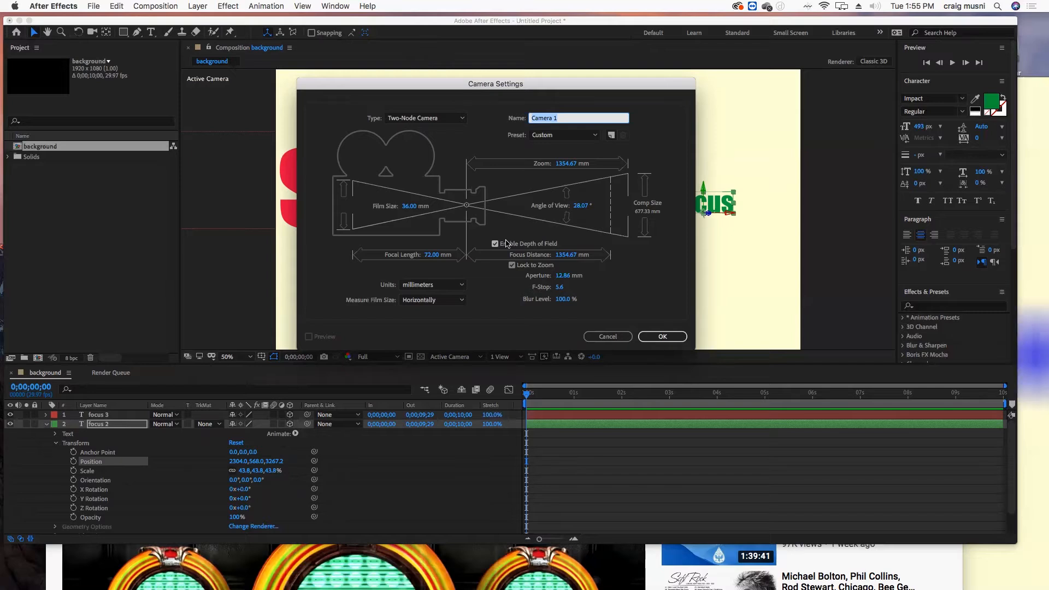
pyautogui.click(662, 336)
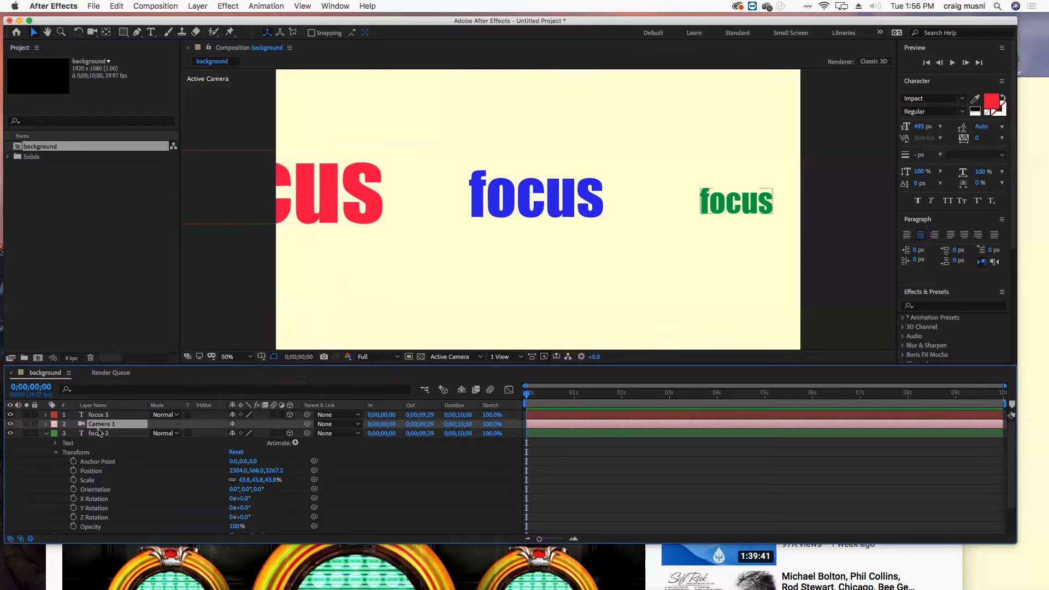
# Step: Move Camera 1 to the top of the layer stack, collapse focus 2 and expand the Camera Options
pyautogui.moveTo(102, 425); pyautogui.dragTo(103, 413)
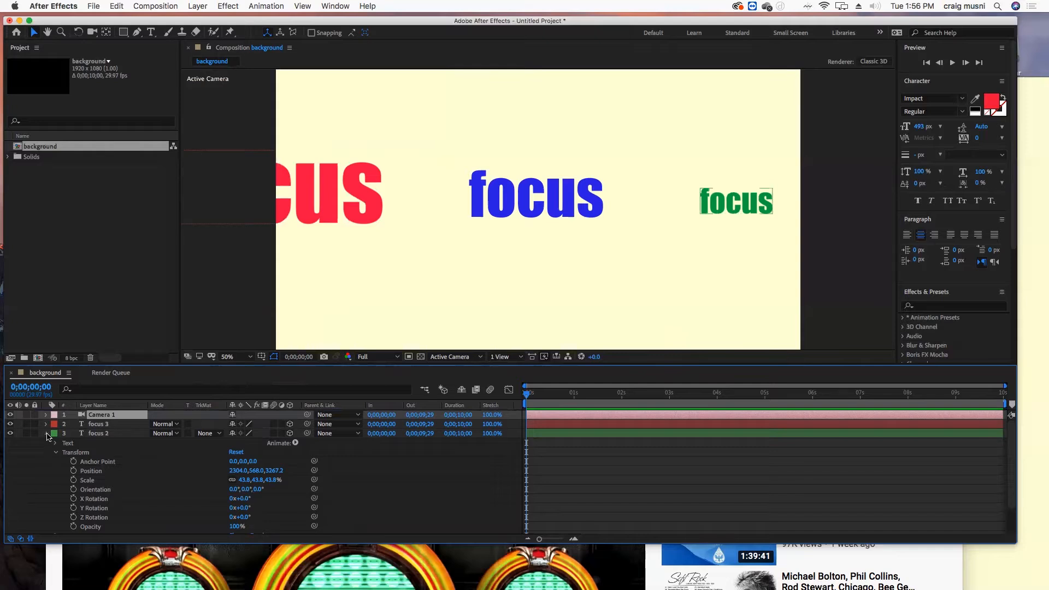
pyautogui.click(46, 434)
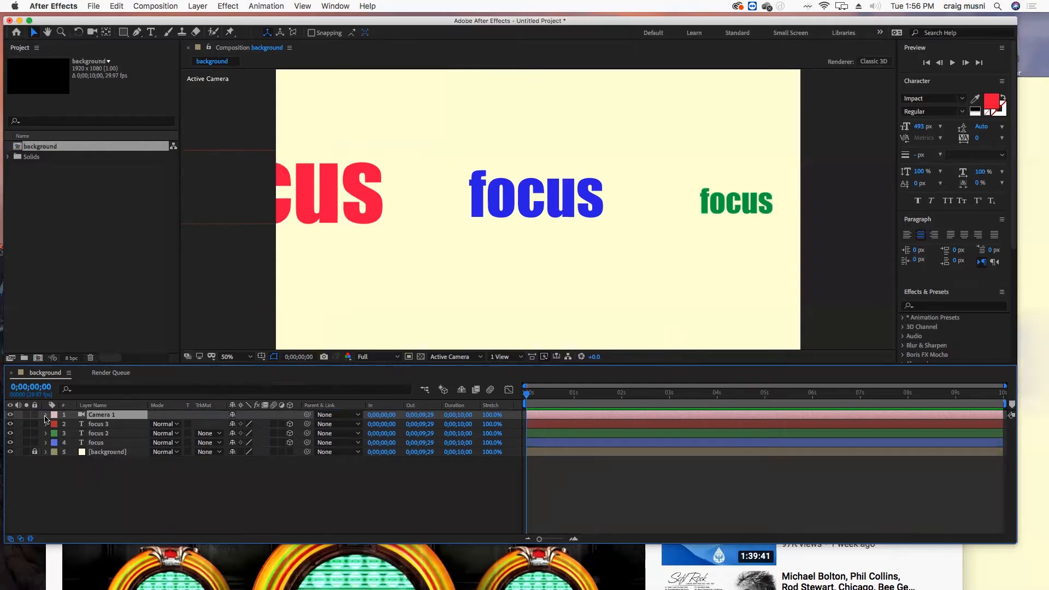
pyautogui.click(46, 415)
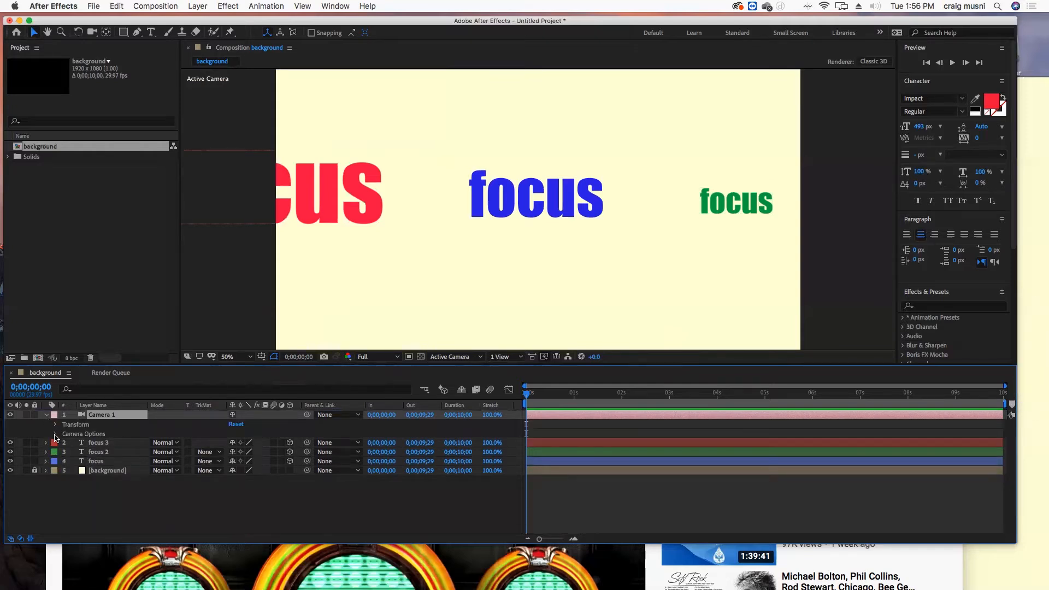
pyautogui.click(56, 435)
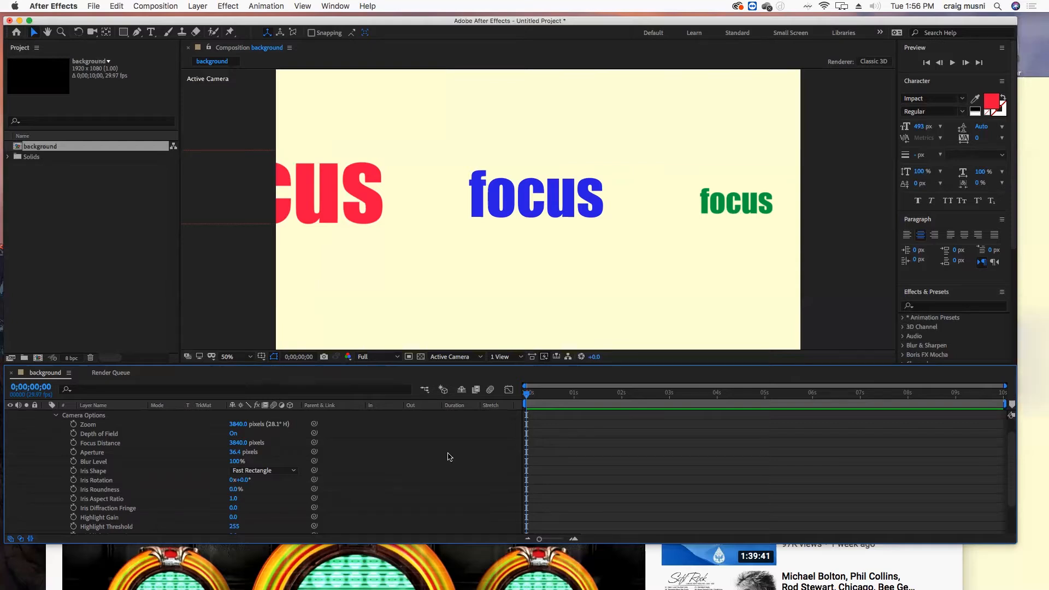
# Step: Switch the viewer to 2 Views - Horizontal and select the green text layer in the Top view
pyautogui.click(502, 358)
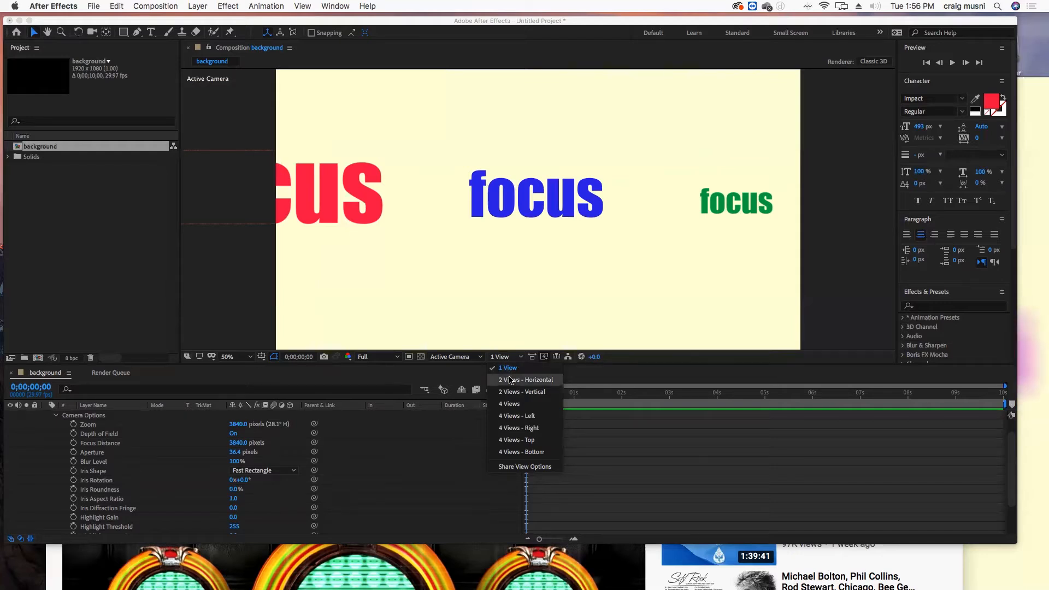
pyautogui.click(510, 379)
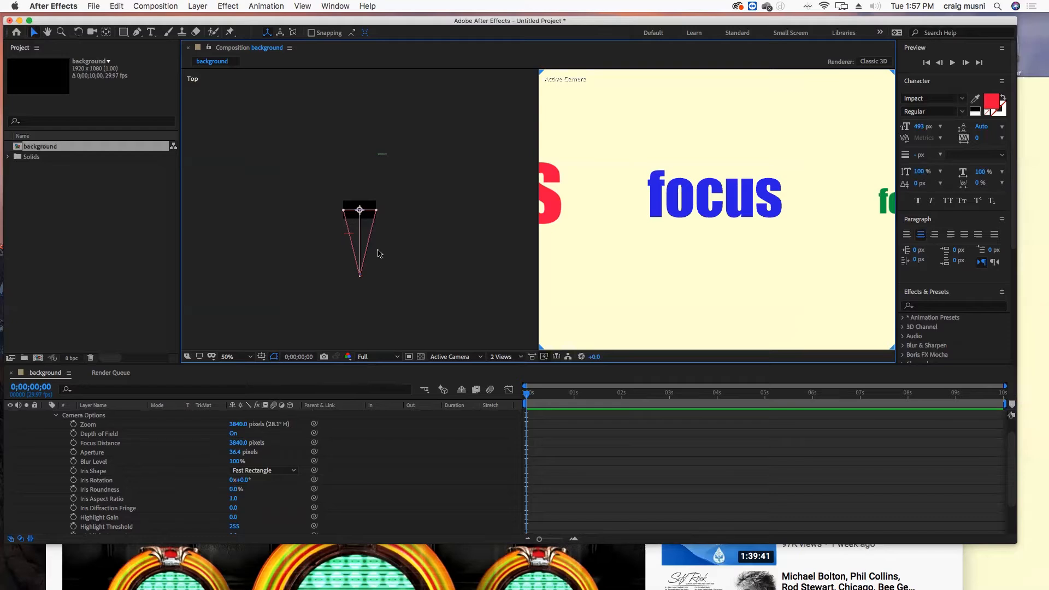
pyautogui.click(383, 156)
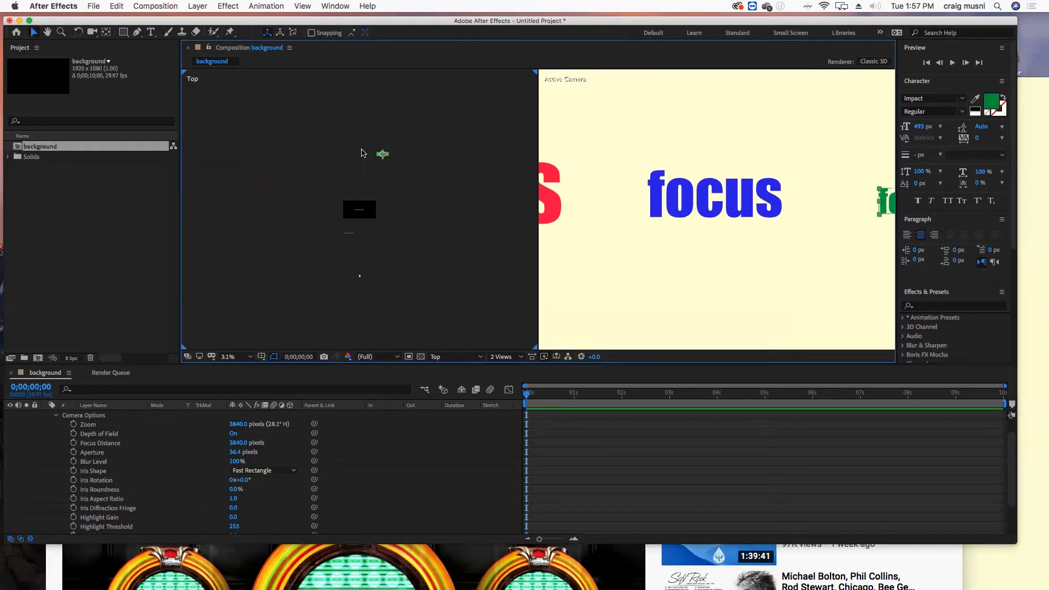
# Step: Raise Camera 1's aperture to 800.4 pixels and its blur level to 151%
pyautogui.click(96, 417)
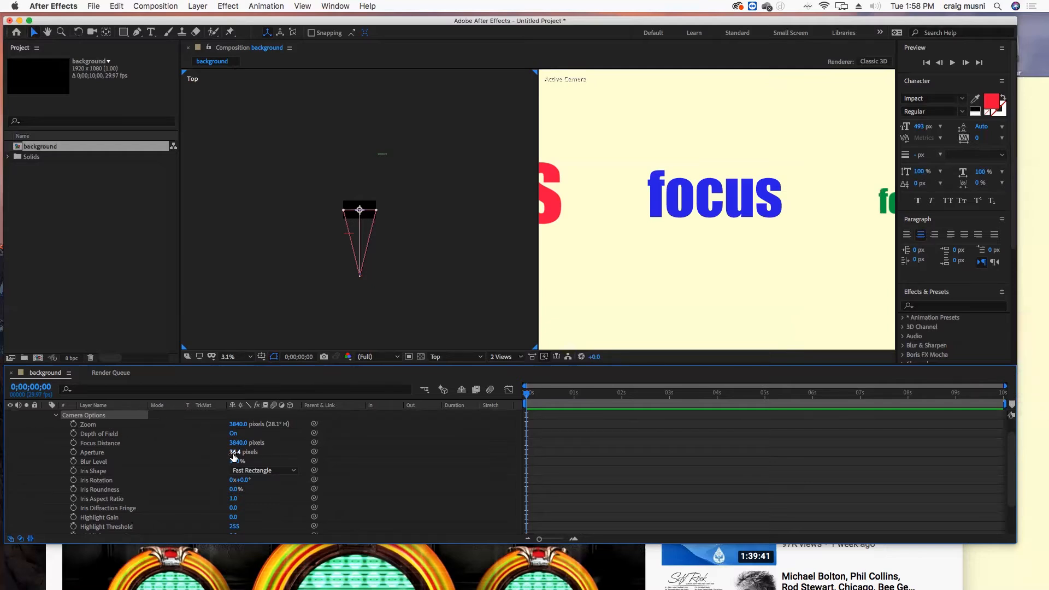
pyautogui.moveTo(234, 456); pyautogui.dragTo(447, 447)
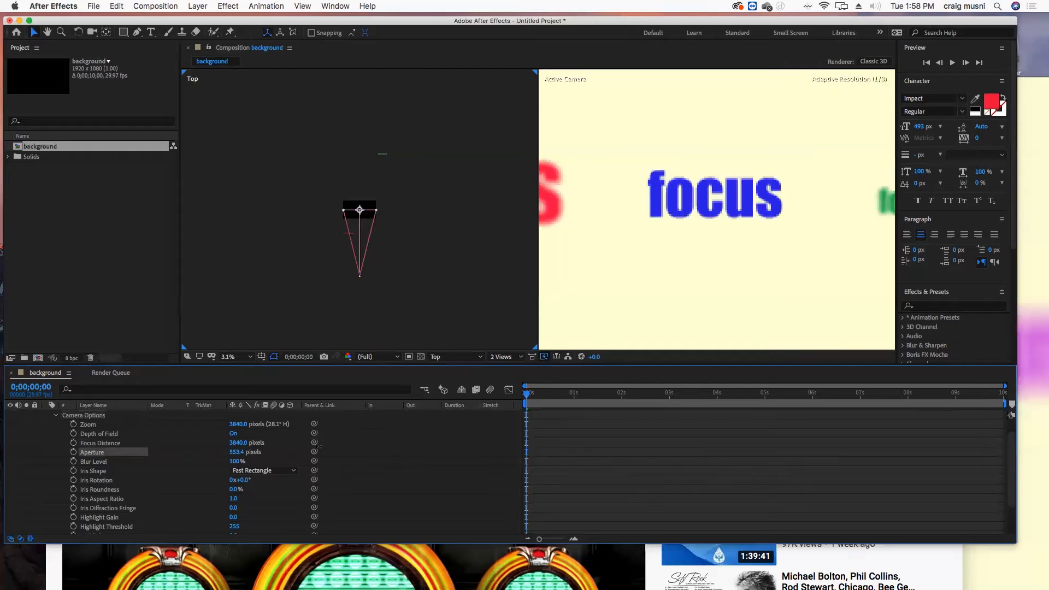
pyautogui.moveTo(233, 451); pyautogui.dragTo(411, 448)
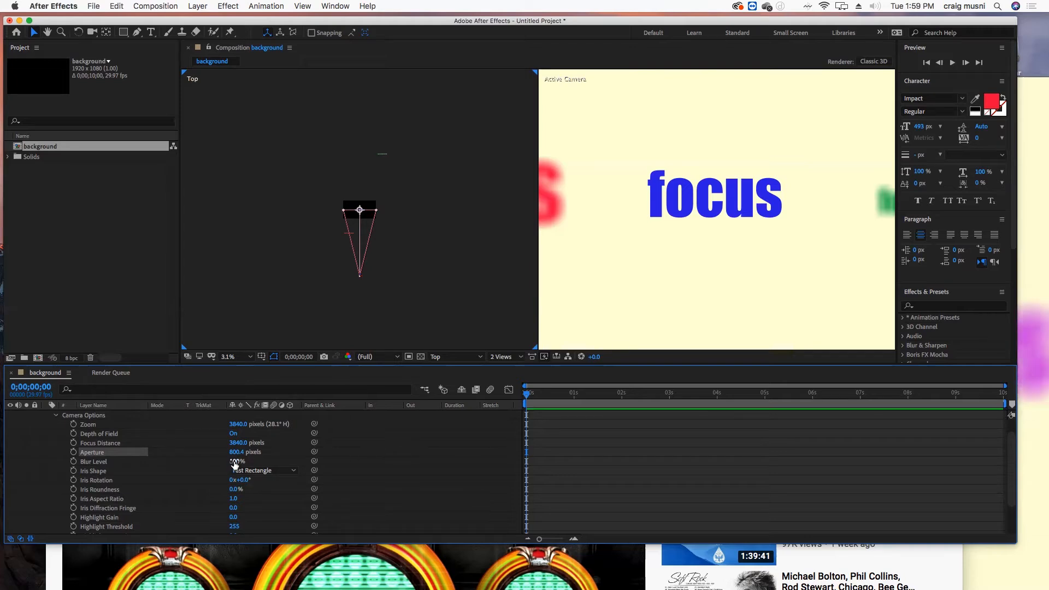
pyautogui.moveTo(235, 462); pyautogui.dragTo(262, 463)
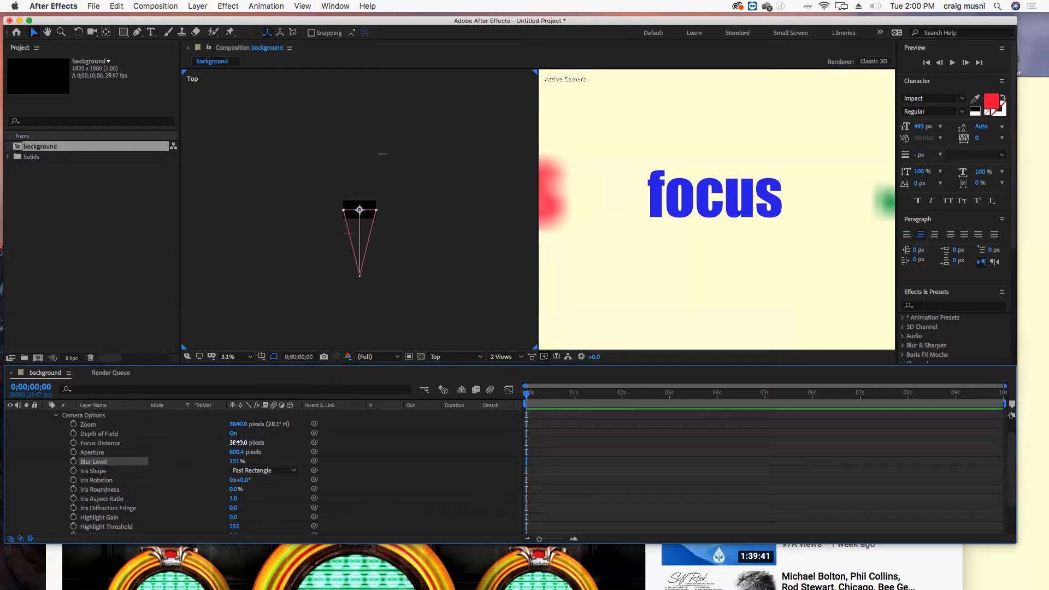
# Step: Set Camera 1's focus distance to 2753 pixels to focus on the red text
pyautogui.moveTo(239, 444); pyautogui.dragTo(91, 432)
pyautogui.moveTo(241, 445); pyautogui.dragTo(109, 437)
pyautogui.moveTo(239, 442); pyautogui.dragTo(192, 444)
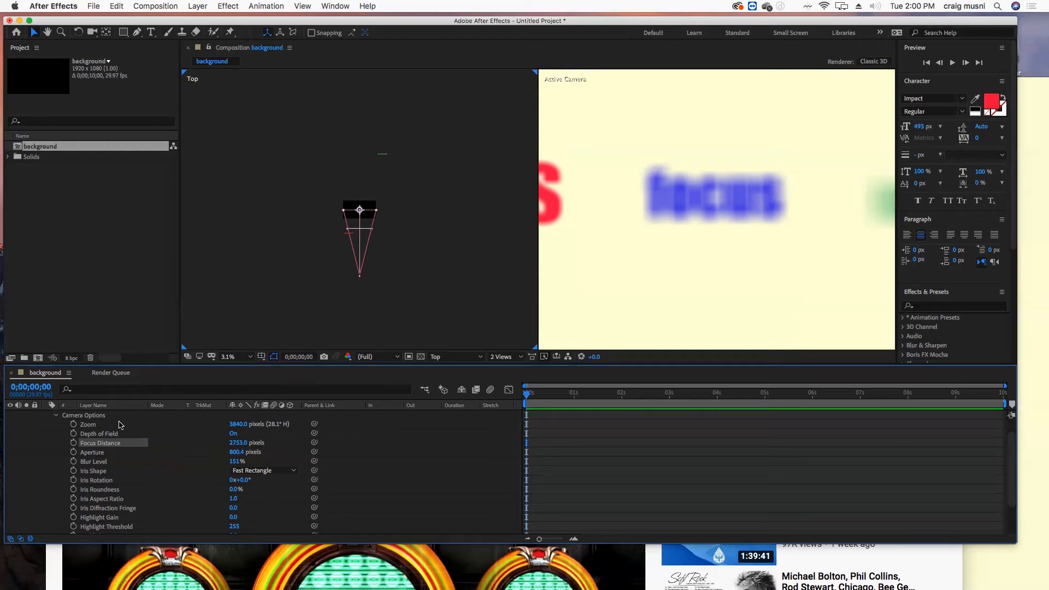
# Step: Enable Point of Interest and Position keyframes for Camera 1 at 0 seconds and pull the camera back to about Z -7296
pyautogui.click(57, 417)
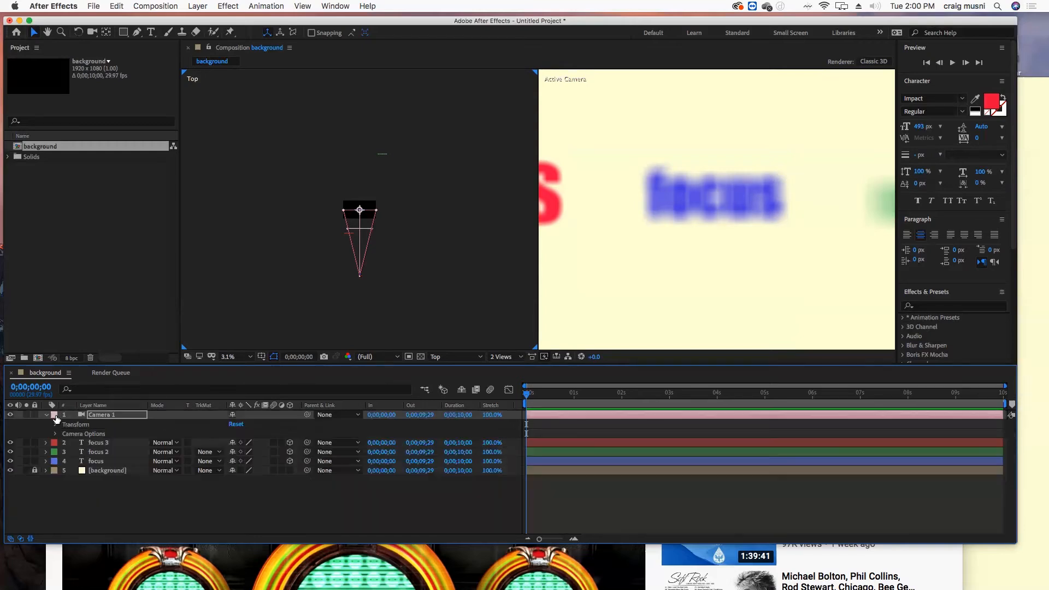
pyautogui.click(56, 425)
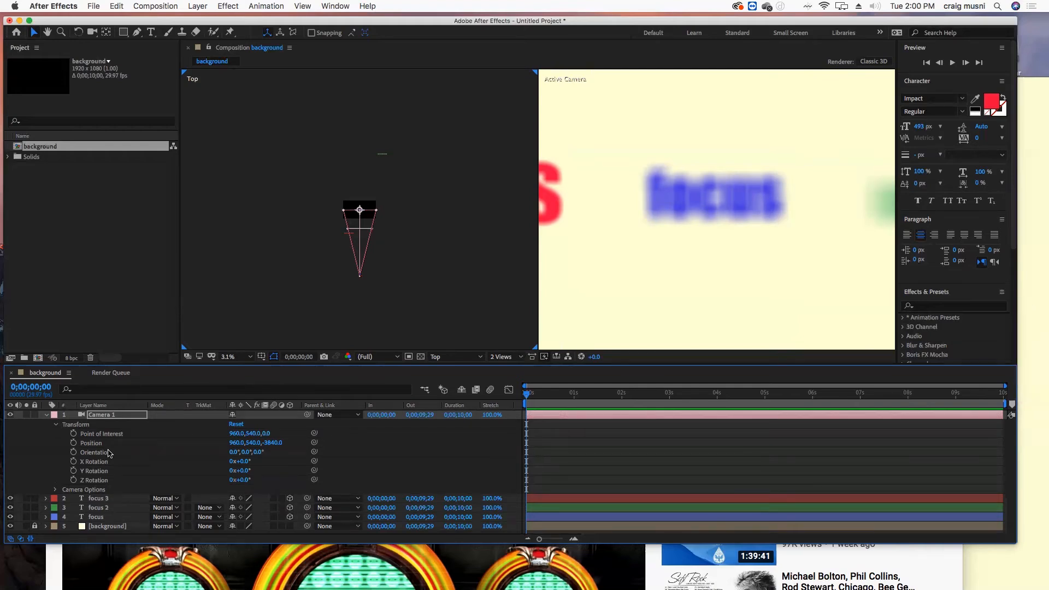
pyautogui.click(73, 443)
pyautogui.click(73, 434)
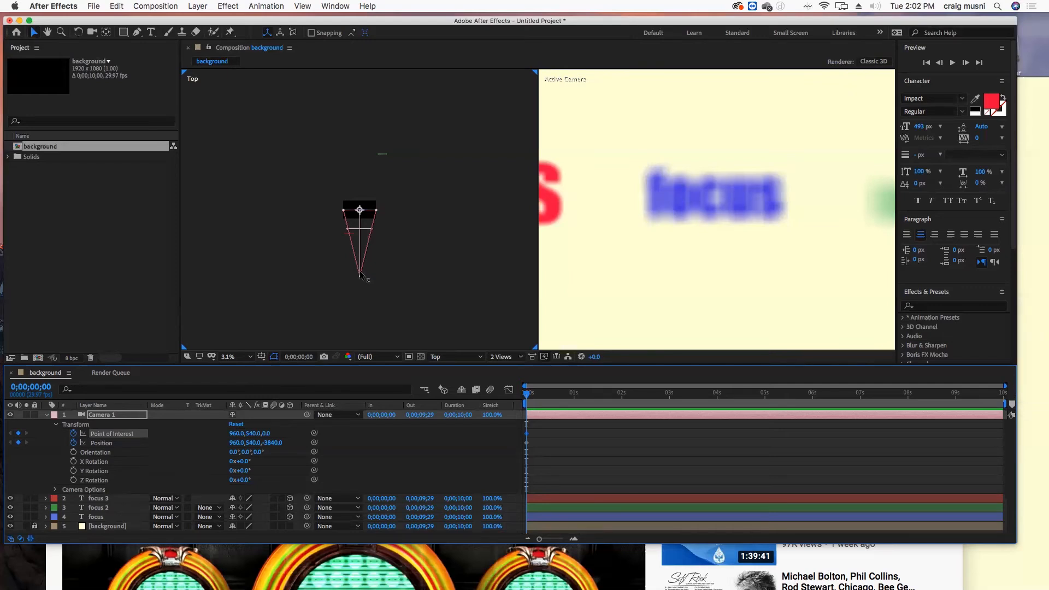
pyautogui.moveTo(359, 271); pyautogui.dragTo(359, 333)
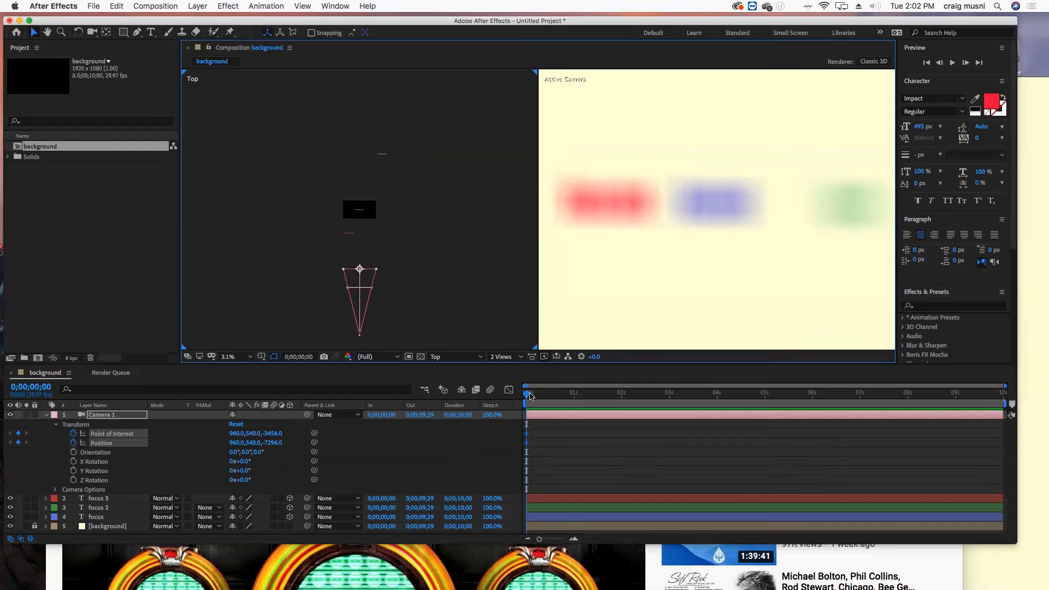
# Step: At 0;00;01;00, aim Camera 1 at the red text and move it to about 350.5, 540, -4096.2 to bring that text into focus
pyautogui.moveTo(529, 398); pyautogui.dragTo(576, 404)
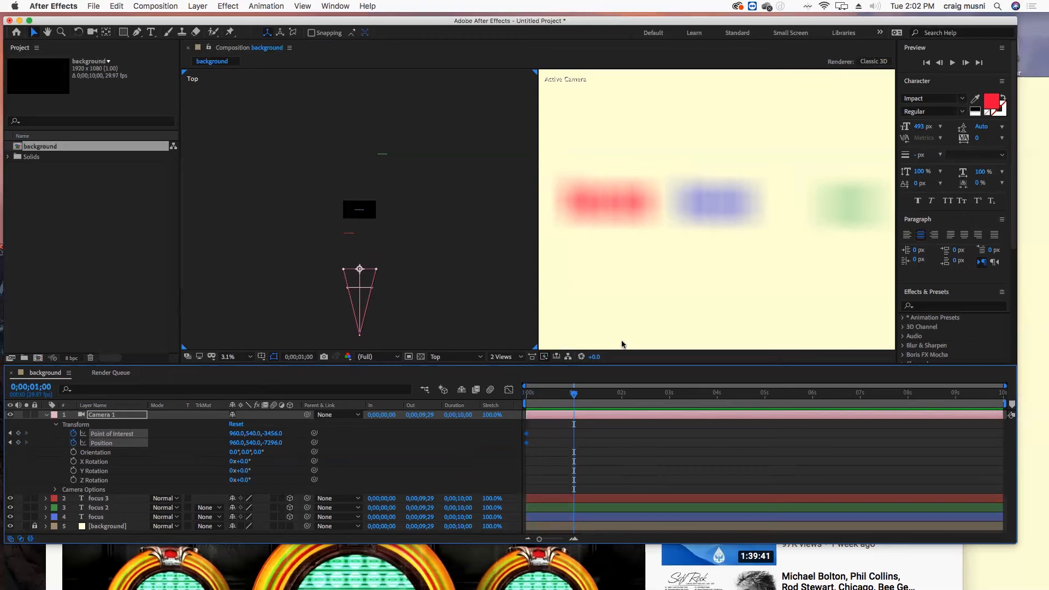
pyautogui.moveTo(361, 272); pyautogui.dragTo(349, 234)
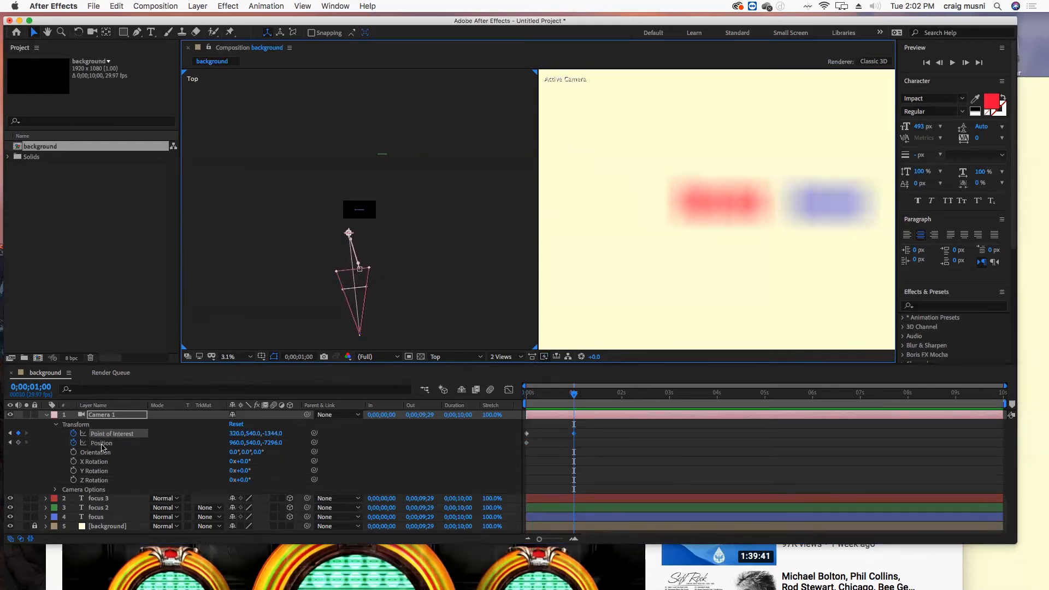
pyautogui.moveTo(237, 444); pyautogui.dragTo(69, 440)
pyautogui.moveTo(236, 444); pyautogui.dragTo(77, 425)
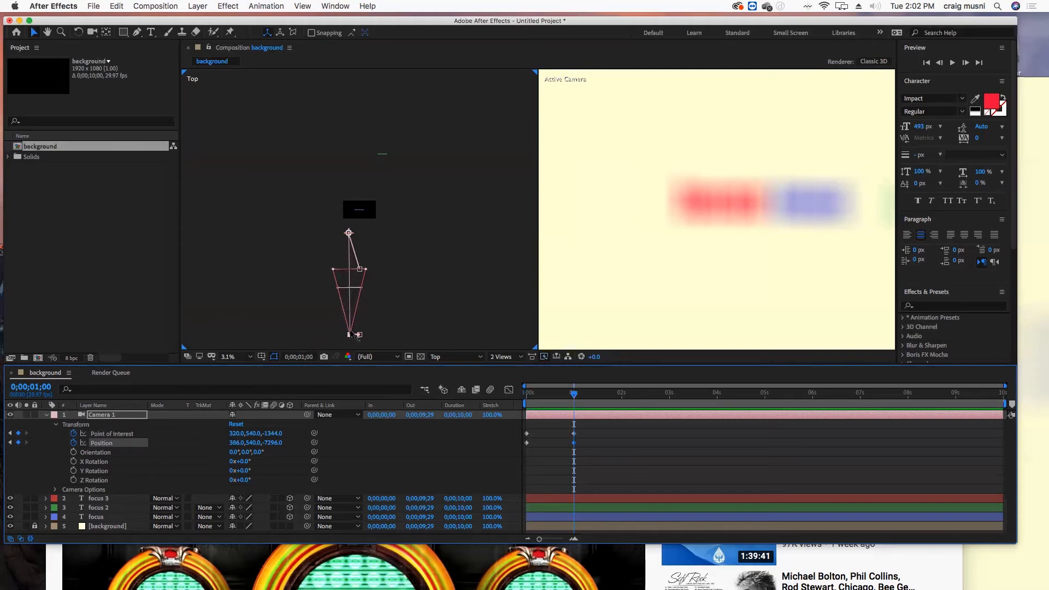
pyautogui.moveTo(356, 335); pyautogui.dragTo(357, 279)
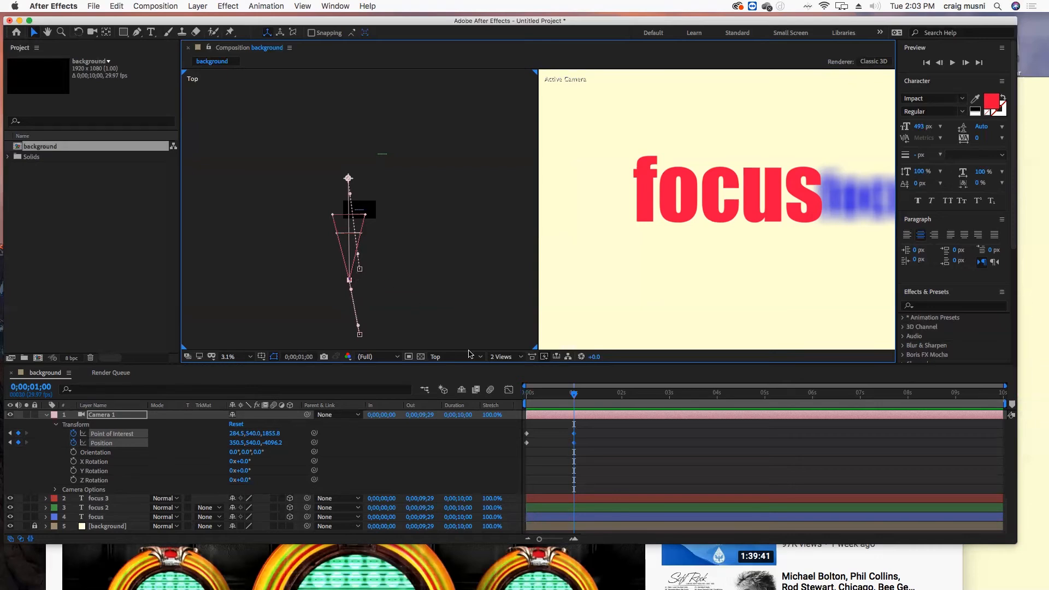
# Step: Scrub between 0 and 1 second to review the camera move toward the red text
pyautogui.moveTo(573, 398); pyautogui.dragTo(534, 399)
pyautogui.click(533, 399)
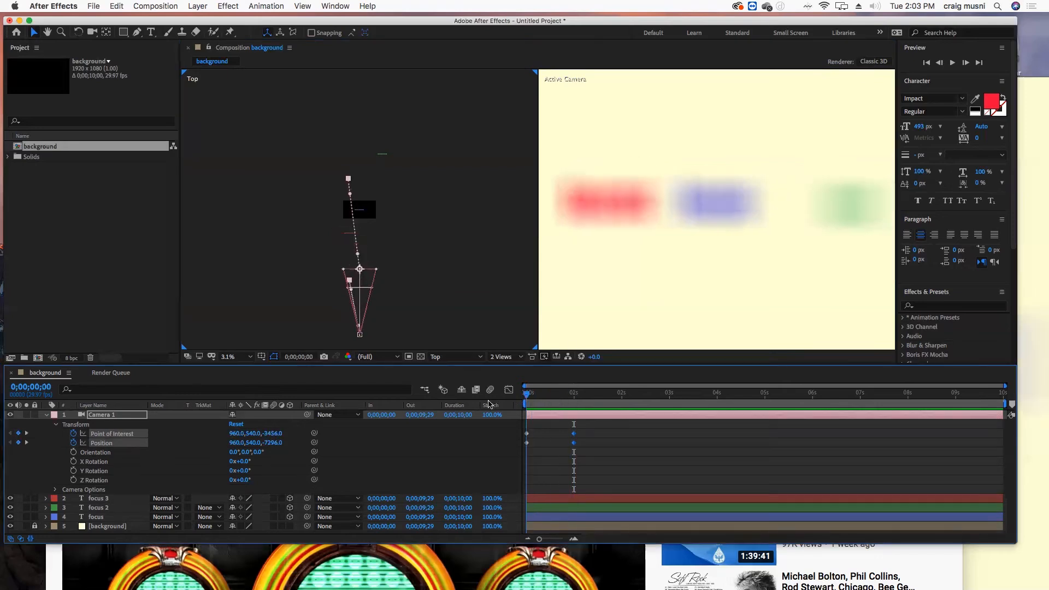
pyautogui.click(574, 401)
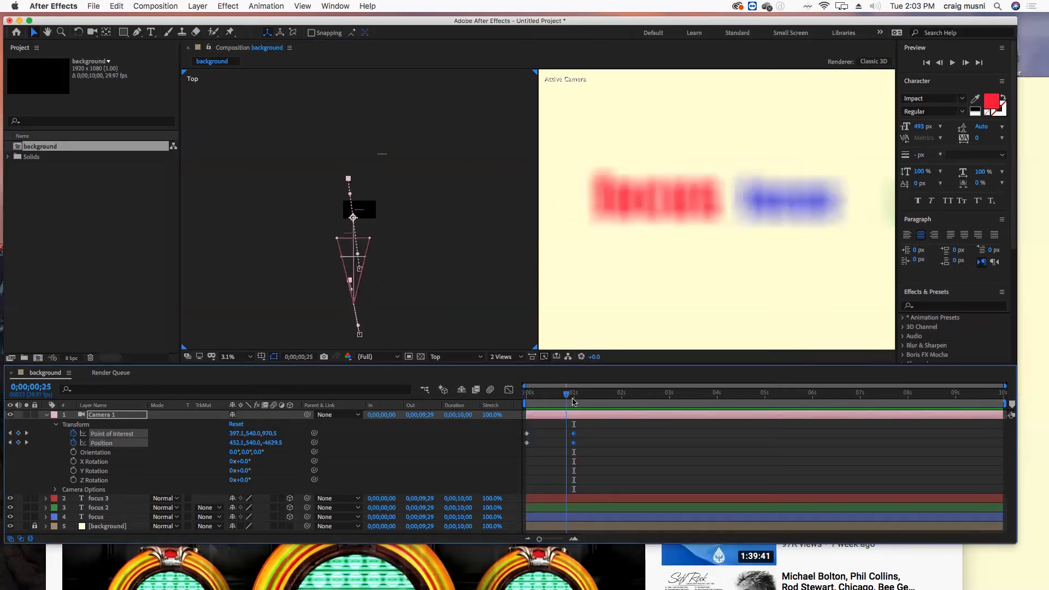
# Step: Paste copies of the 1-second Point of Interest and Position keyframes at 0;00;01;16 and shift the copies to about 1.7 seconds
pyautogui.moveTo(610, 456); pyautogui.dragTo(566, 427)
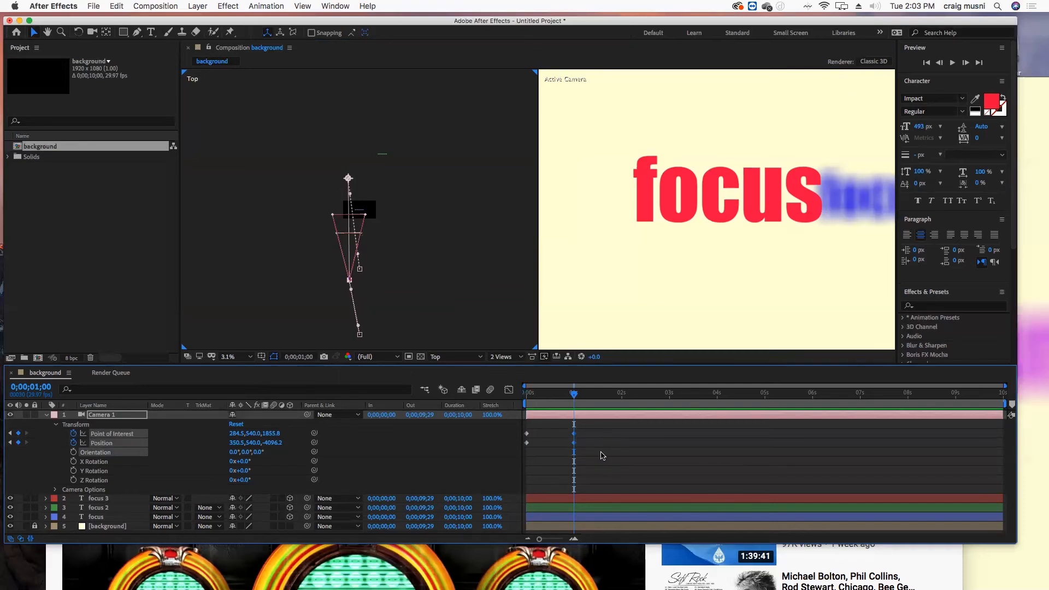
pyautogui.moveTo(574, 397); pyautogui.dragTo(601, 399)
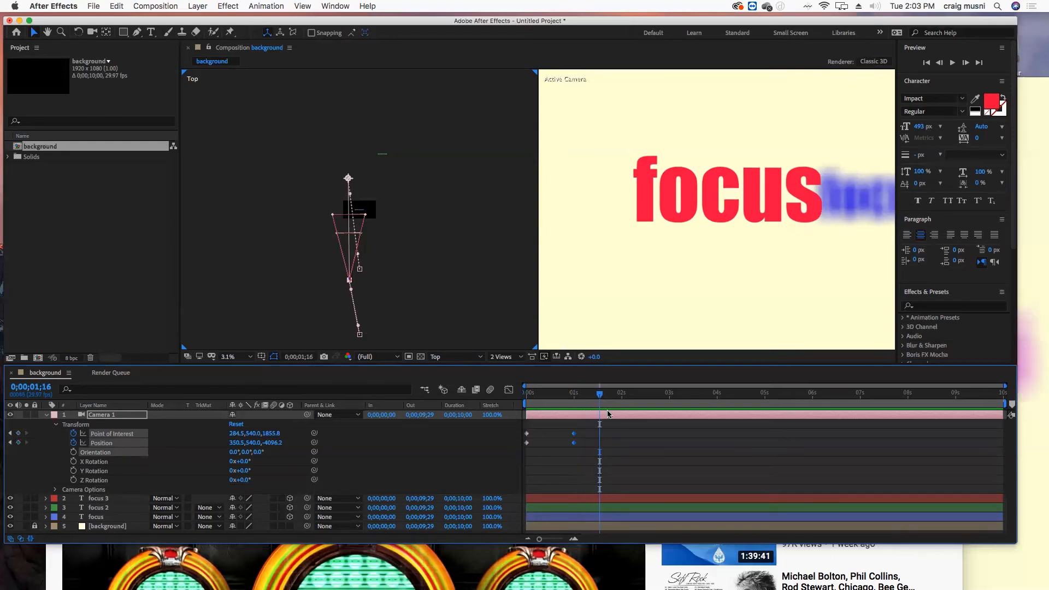
pyautogui.press('super+v')
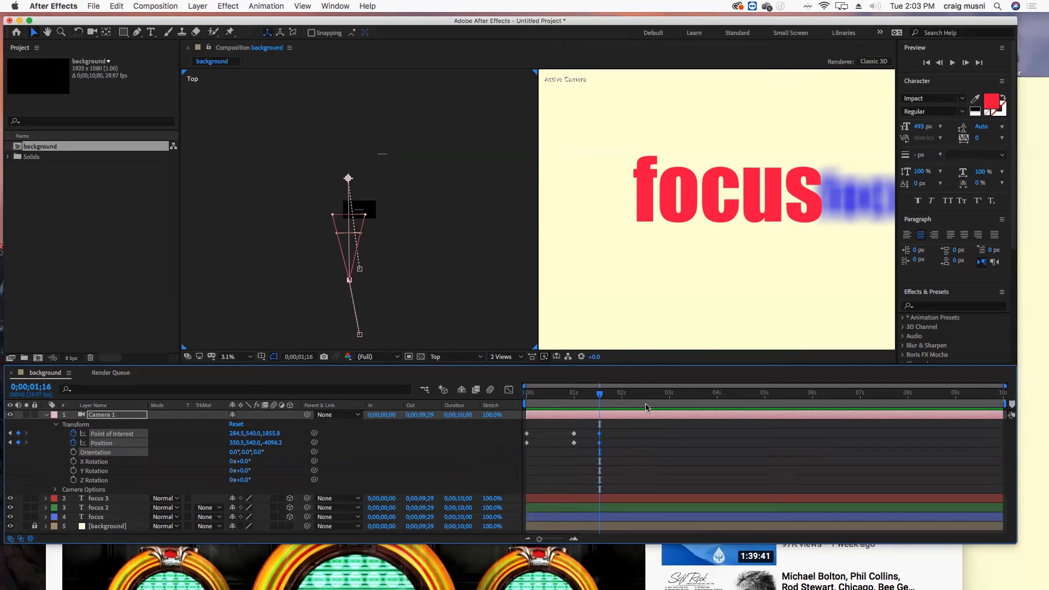
pyautogui.moveTo(610, 395)
pyautogui.mouseDown()
pyautogui.moveTo(568, 405)
pyautogui.moveTo(600, 412)
pyautogui.mouseUp()
pyautogui.moveTo(606, 456)
pyautogui.mouseDown()
pyautogui.moveTo(595, 438)
pyautogui.moveTo(609, 437)
pyautogui.mouseUp()
pyautogui.click(626, 478)
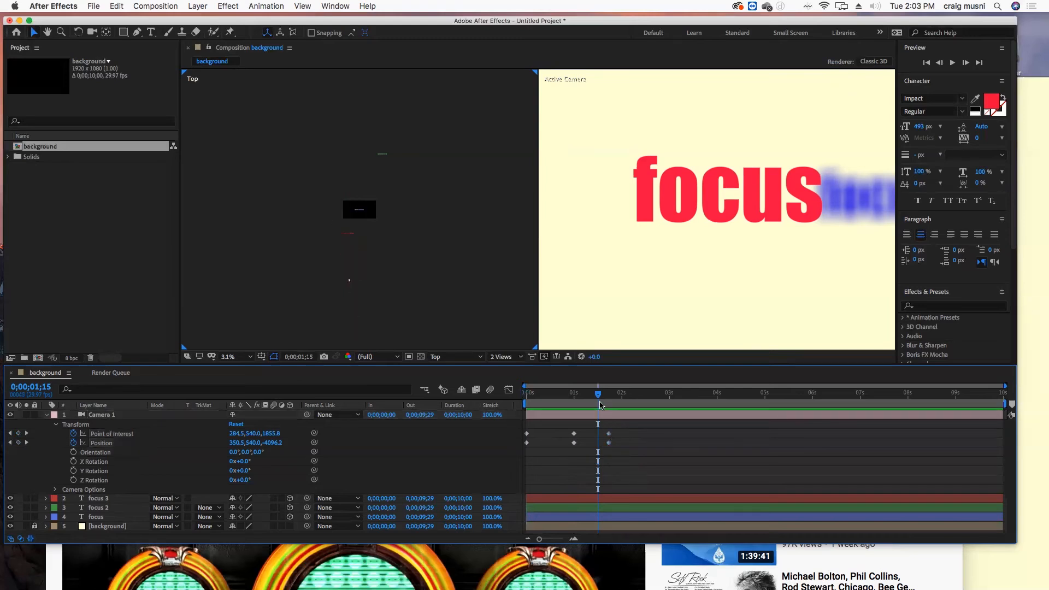
# Step: Go to 0;00;02;15 in the timeline and select Camera 1
pyautogui.moveTo(599, 396); pyautogui.dragTo(609, 397)
pyautogui.moveTo(611, 401); pyautogui.dragTo(649, 406)
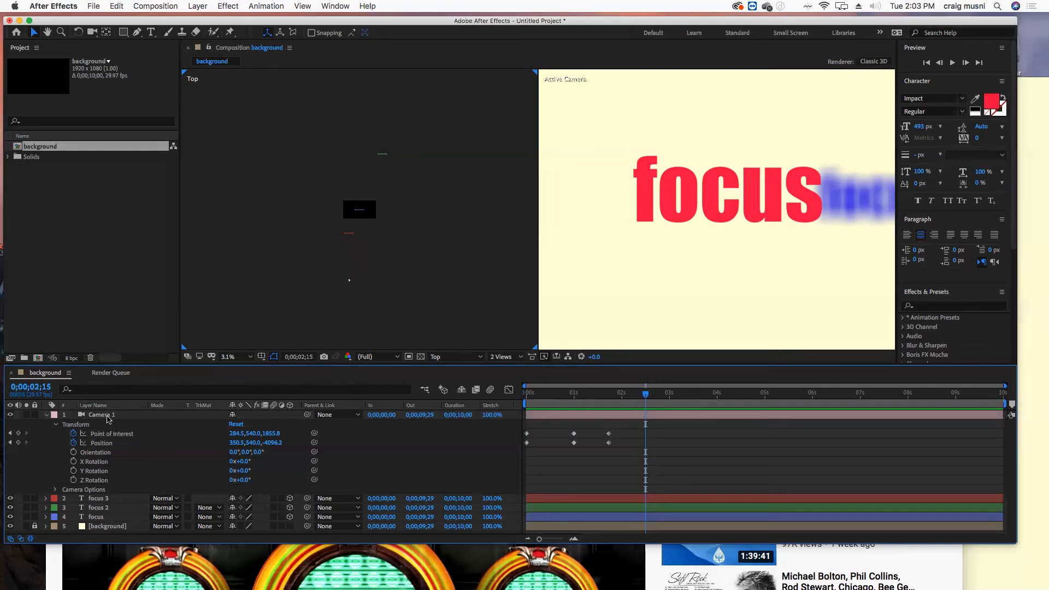
pyautogui.click(104, 415)
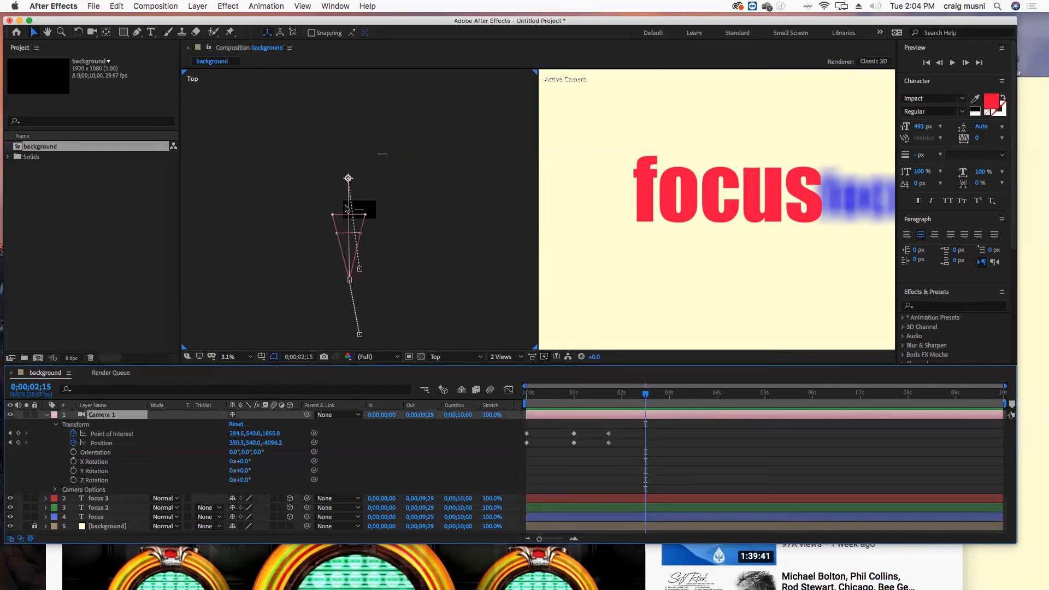
# Step: Try to move Camera 1's point of interest toward the blue text in the Top view
pyautogui.moveTo(349, 179); pyautogui.dragTo(360, 211)
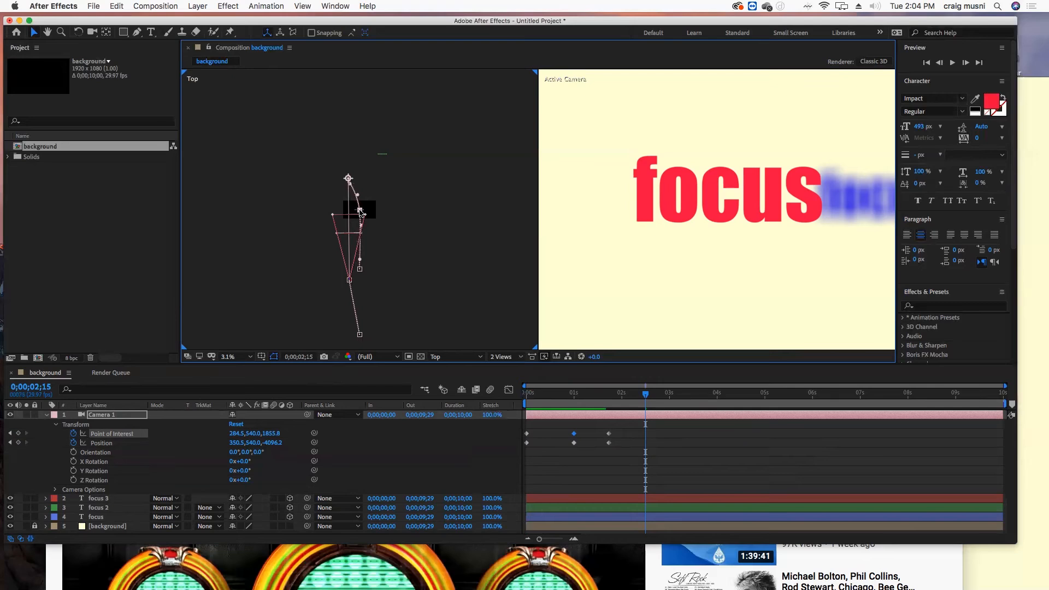
pyautogui.click(361, 212)
pyautogui.moveTo(349, 178); pyautogui.dragTo(359, 190)
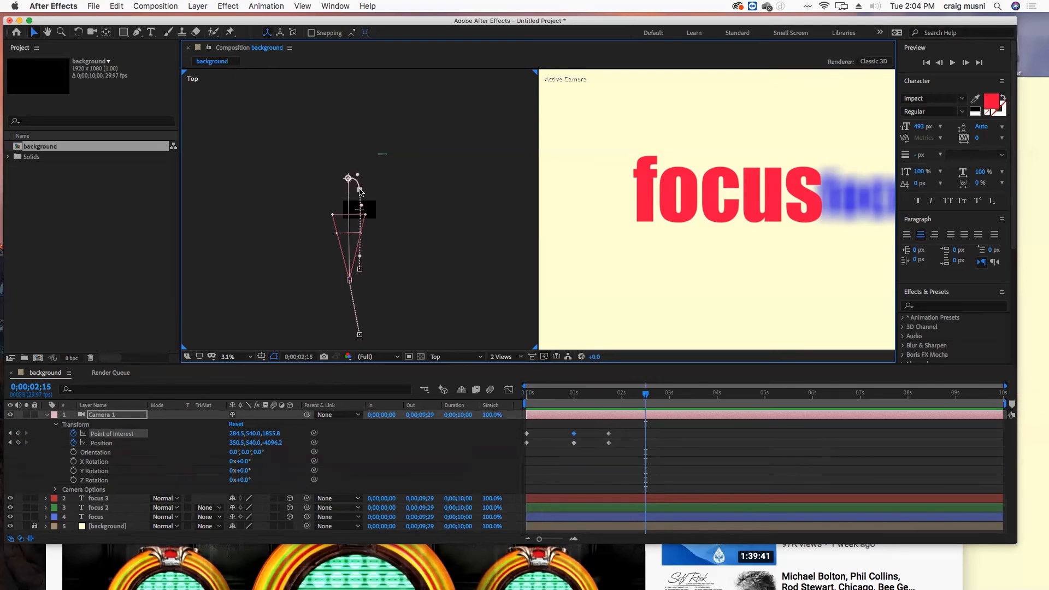
pyautogui.click(360, 189)
pyautogui.click(364, 167)
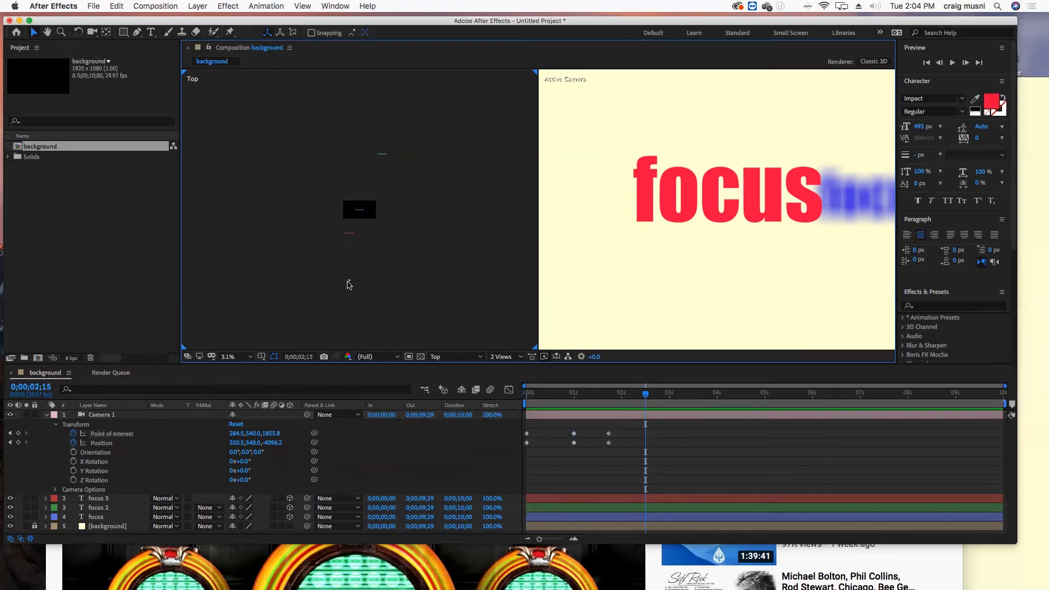
pyautogui.click(350, 280)
pyautogui.click(349, 180)
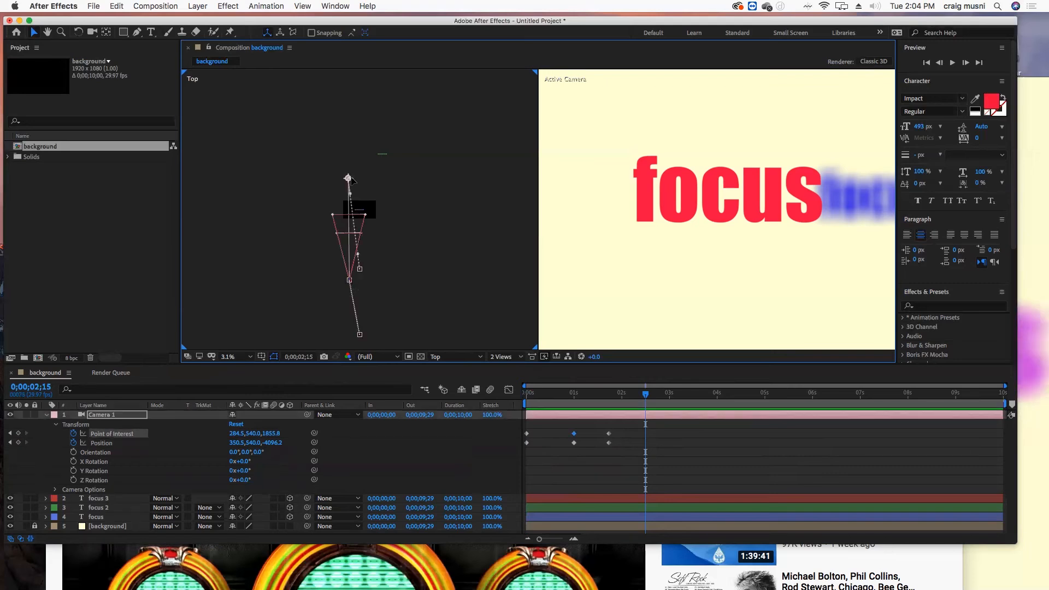
pyautogui.click(358, 184)
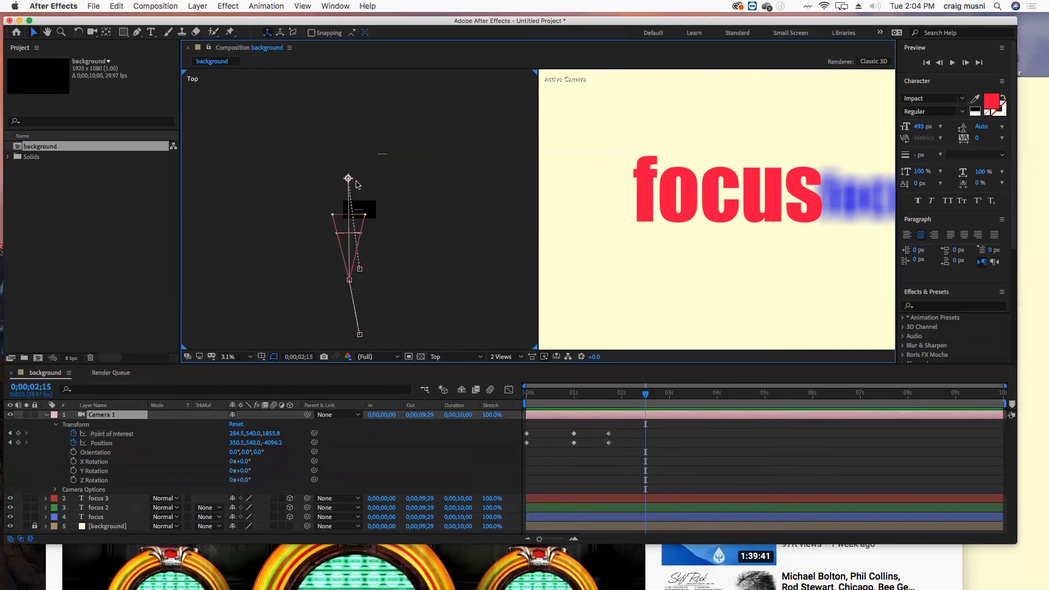
# Step: Zoom in on the Top view, try again to reposition Camera 1's point of interest, and undo the move
pyautogui.press(',')
pyautogui.press('.')
pyautogui.press('.')
pyautogui.press('.')
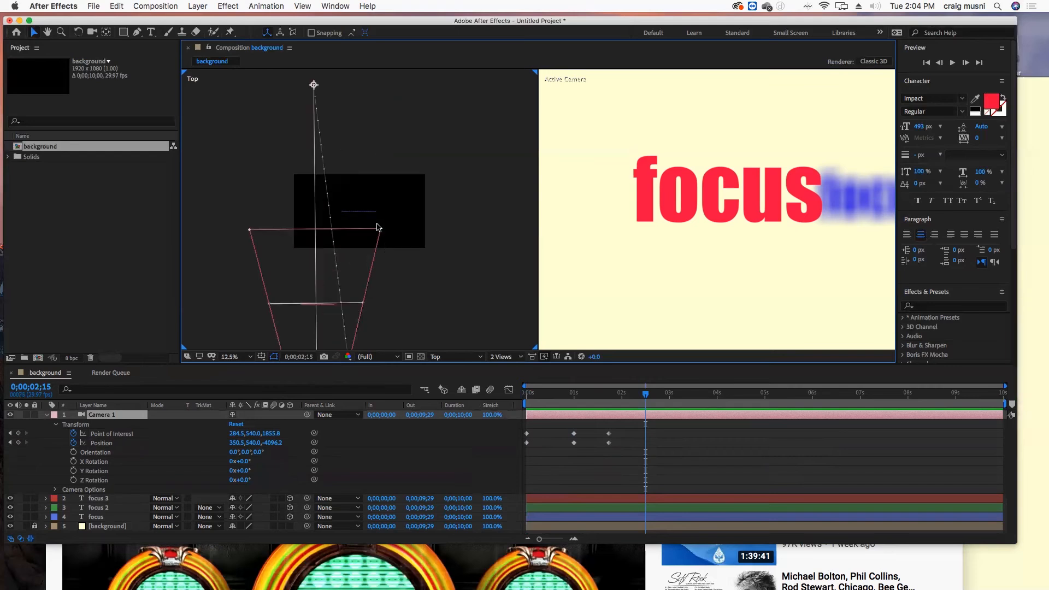
pyautogui.moveTo(337, 134); pyautogui.dragTo(395, 229)
pyautogui.press(',')
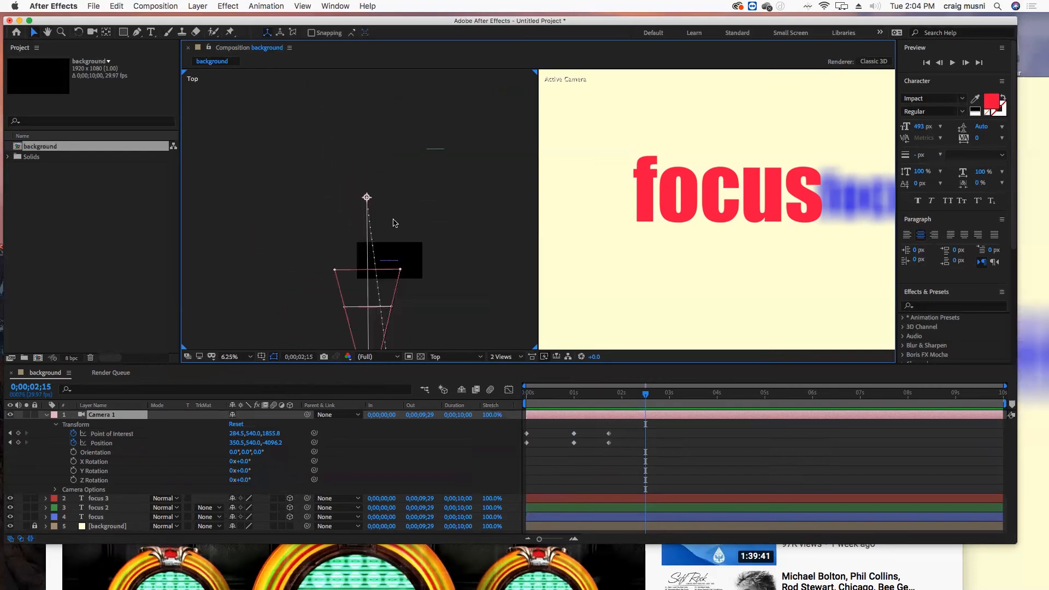
pyautogui.press('.')
pyautogui.press('.')
pyautogui.press('.')
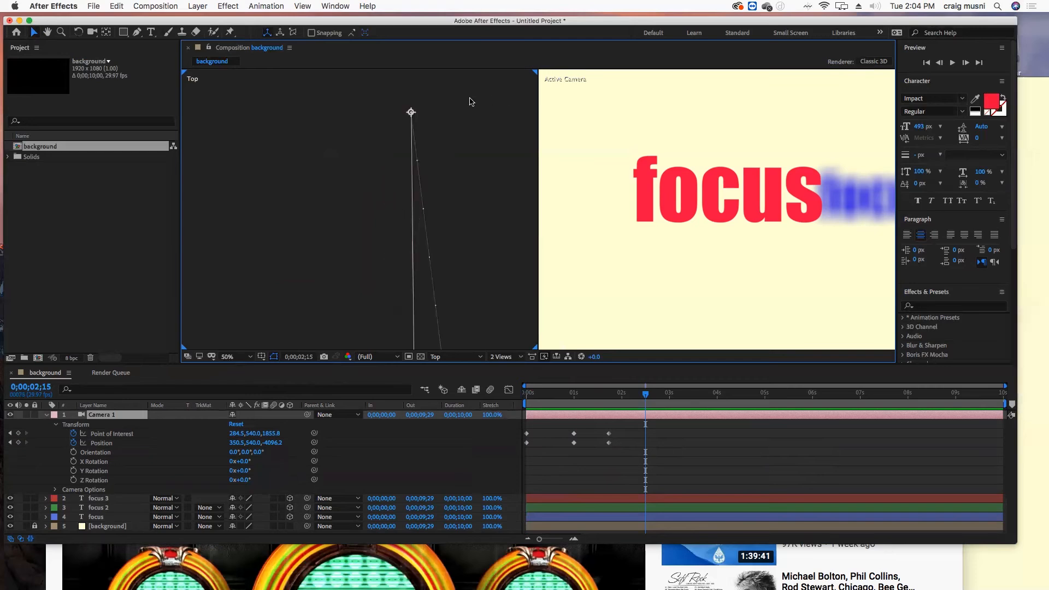
pyautogui.press(',')
pyautogui.press('space')
pyautogui.moveTo(437, 201); pyautogui.dragTo(378, 122)
pyautogui.moveTo(328, 84); pyautogui.dragTo(370, 127)
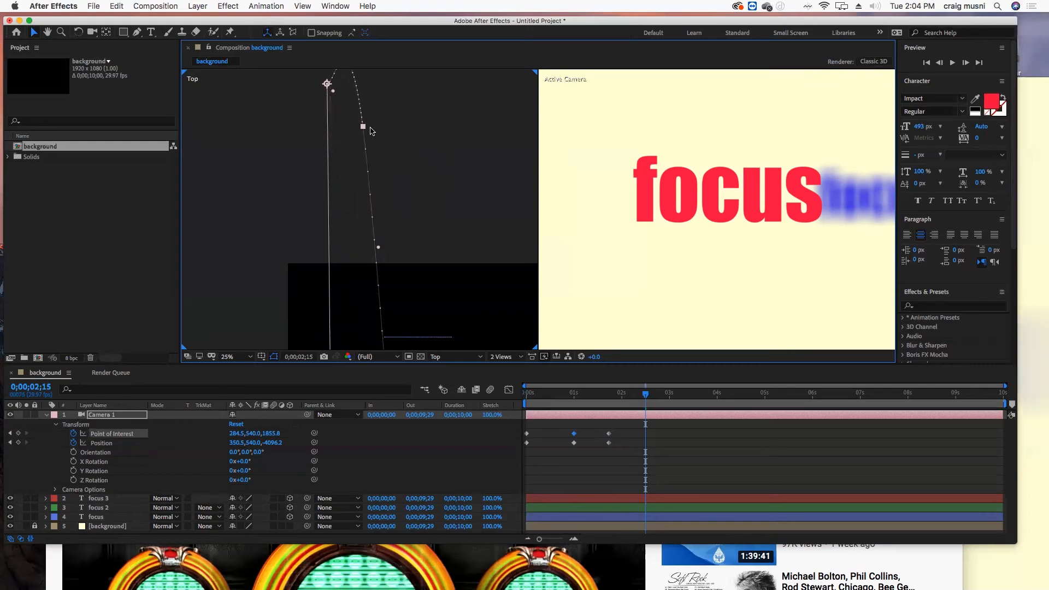
pyautogui.press('super+z')
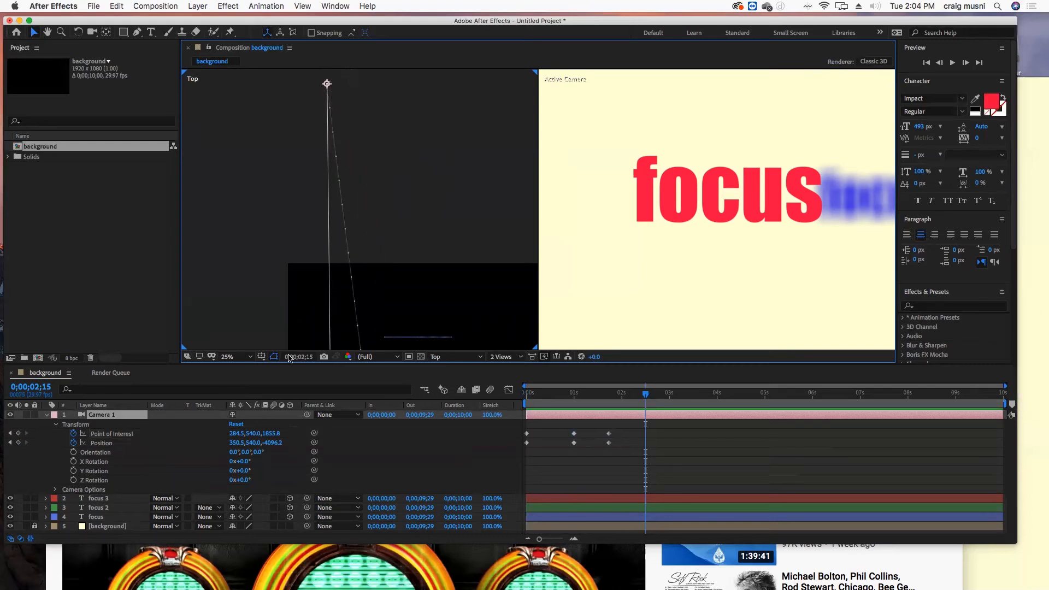
# Step: Place Camera 1's point of interest on the blue text at about 937.5, 540, 3.8 and set its X position to about 912.5
pyautogui.moveTo(239, 433); pyautogui.dragTo(545, 435)
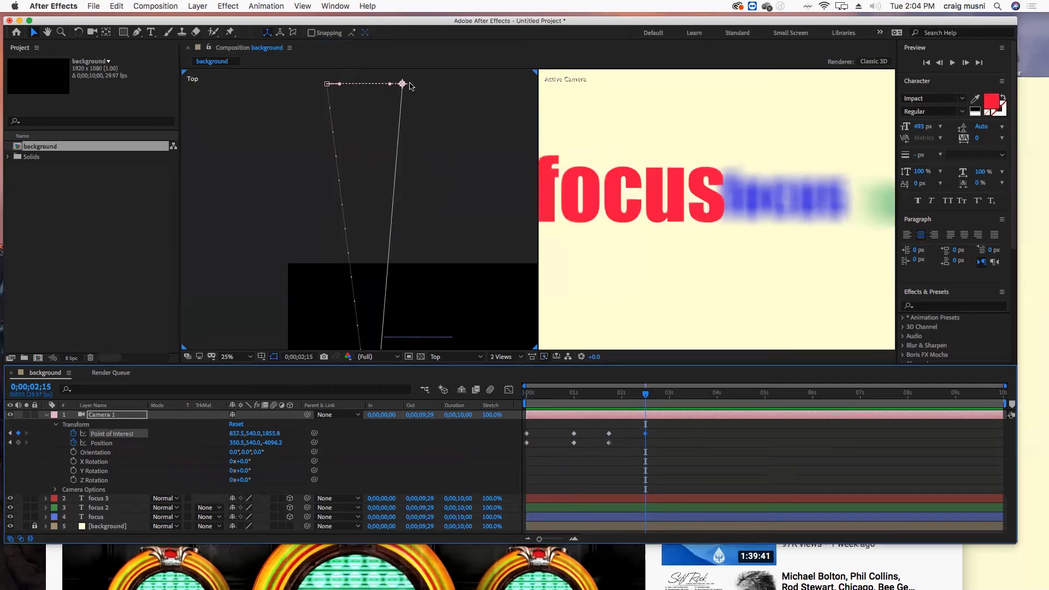
pyautogui.moveTo(402, 84); pyautogui.dragTo(416, 334)
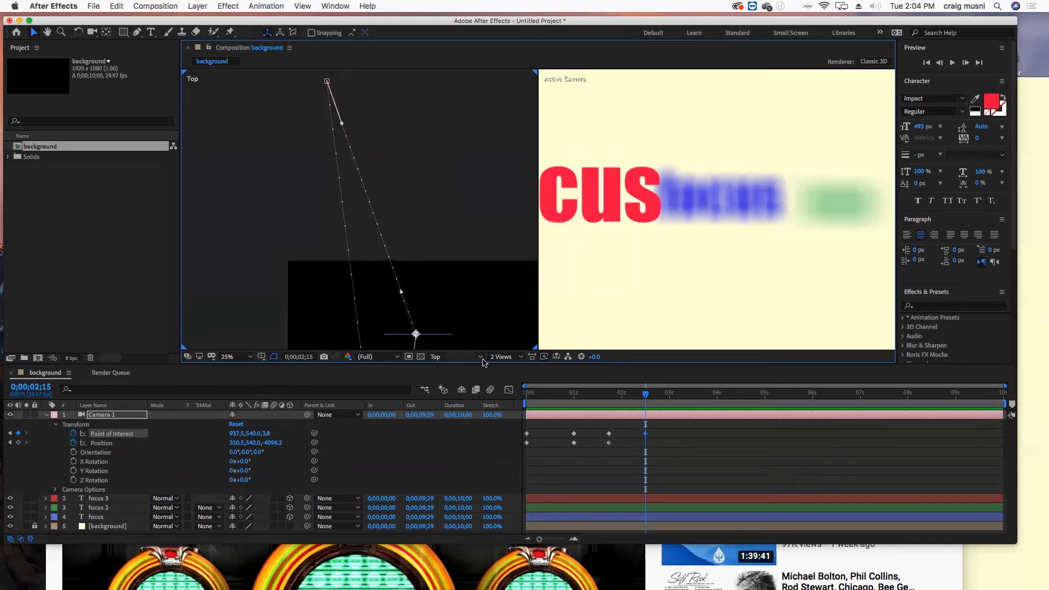
pyautogui.press(',')
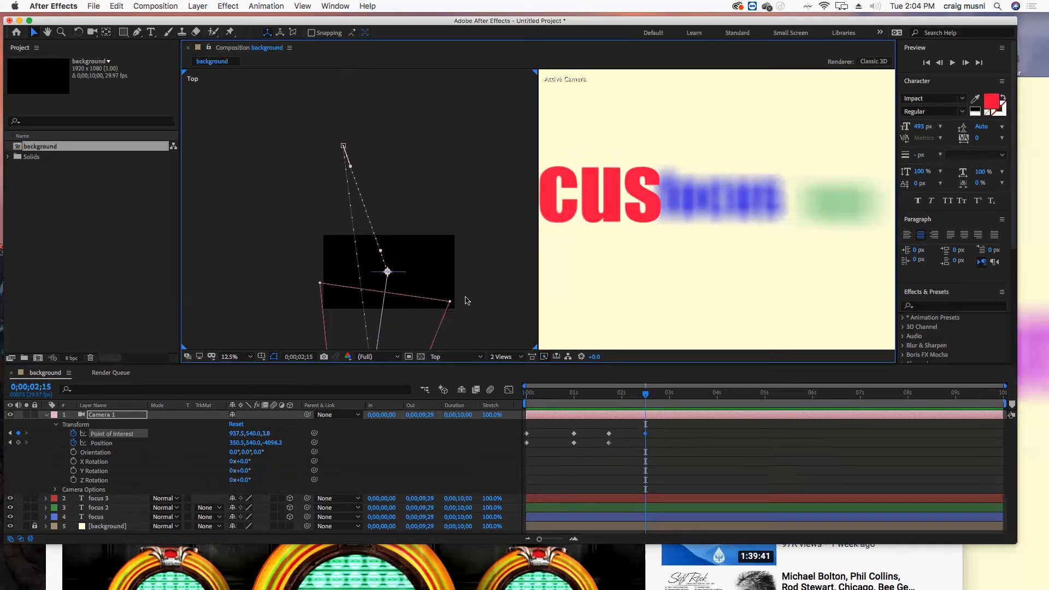
pyautogui.moveTo(470, 272); pyautogui.dragTo(471, 67)
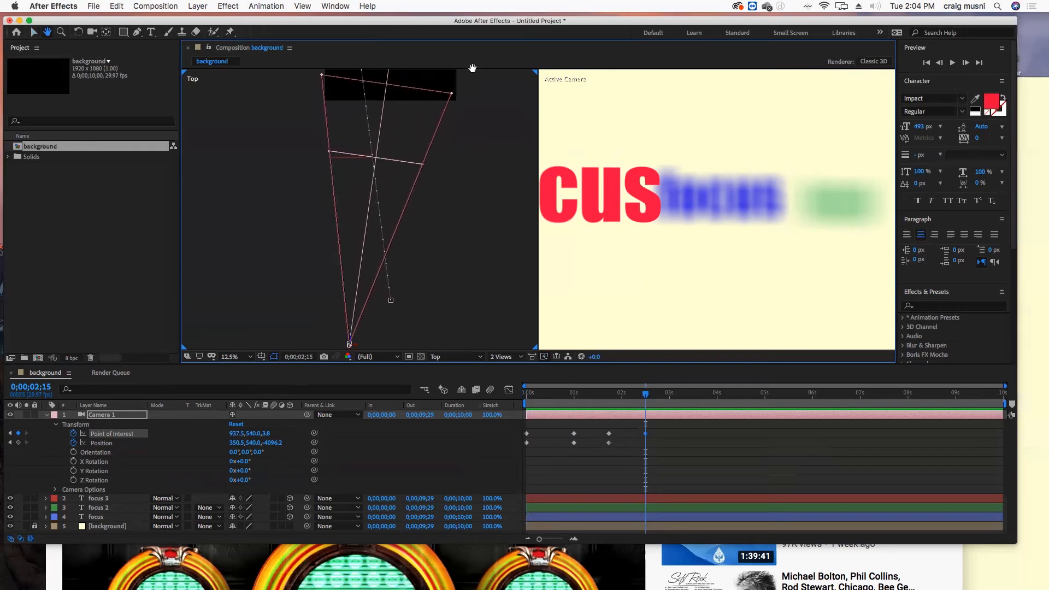
pyautogui.press('v')
pyautogui.moveTo(235, 443); pyautogui.dragTo(533, 433)
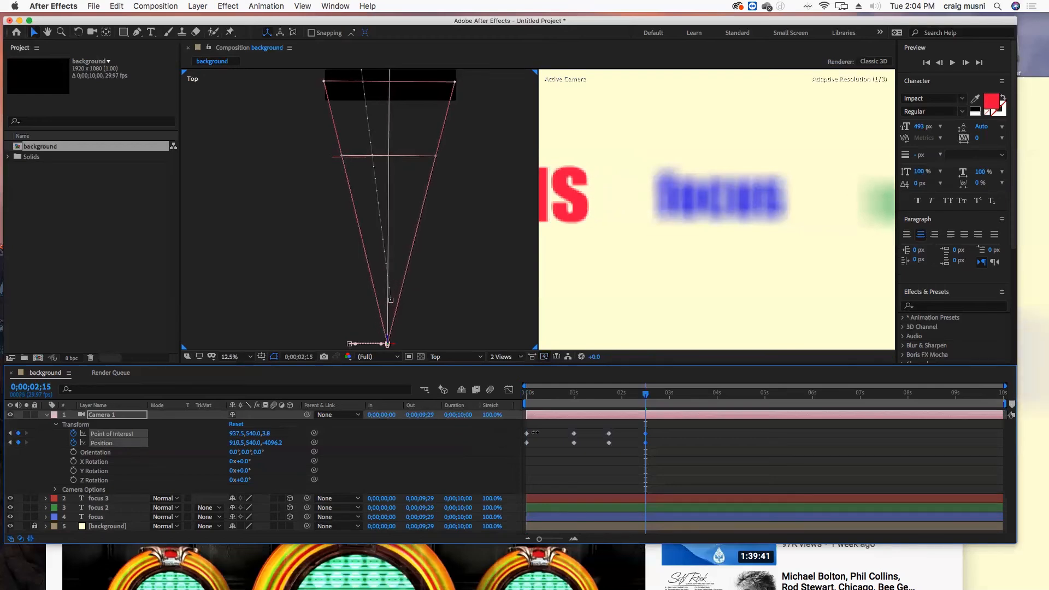
# Step: Move Camera 1 forward in the Top view to about 920.8, 540, -2736.2 to bring the blue text into focus
pyautogui.scroll(1, 483, 316)
pyautogui.scroll(-2, 483, 316)
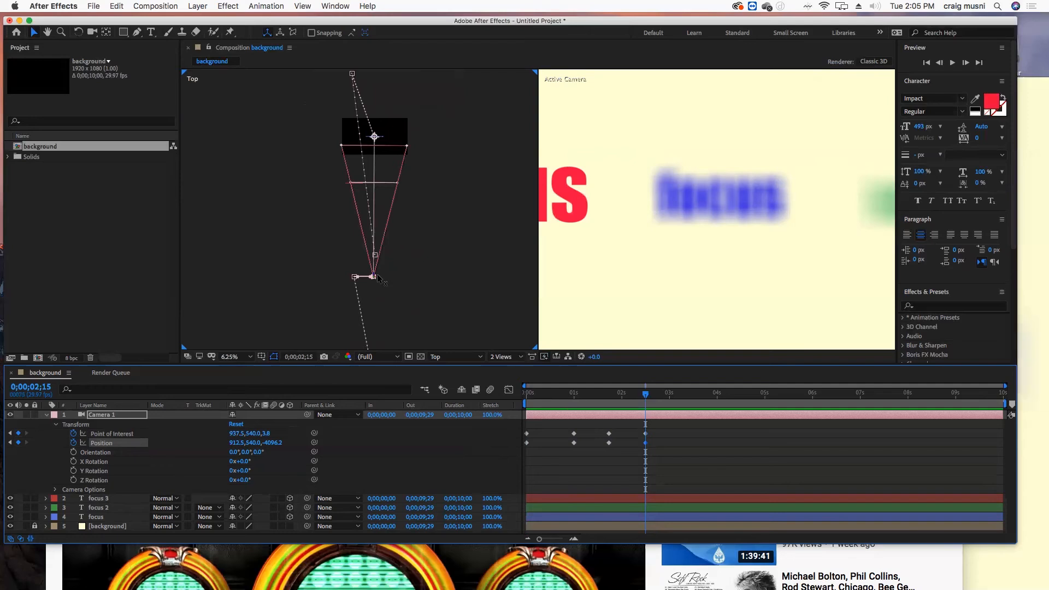
pyautogui.moveTo(375, 277); pyautogui.dragTo(383, 226)
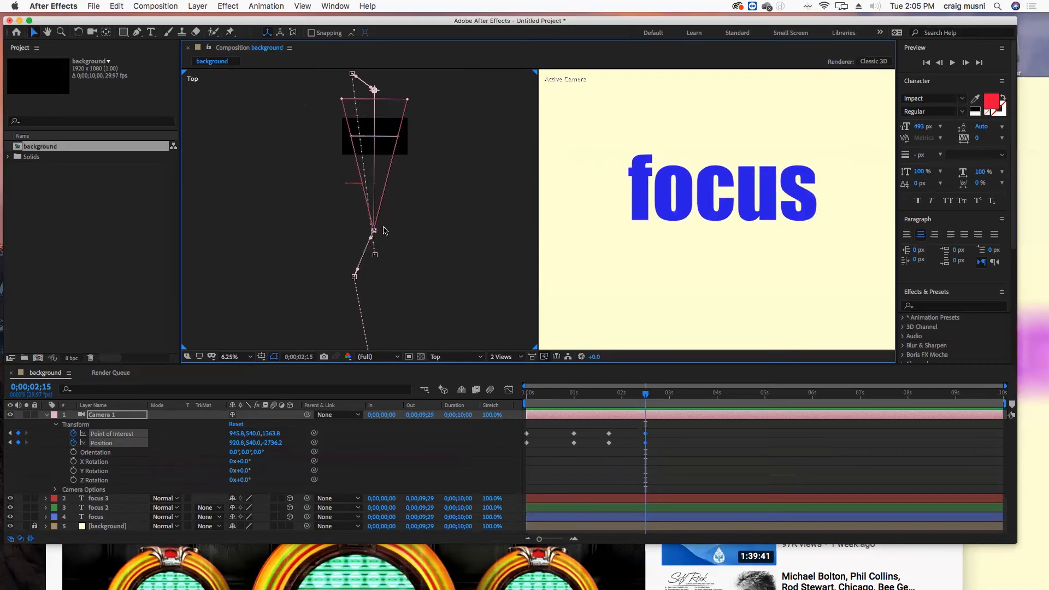
# Step: Copy the Point of Interest and Position keyframes from 0;00;02;15 to 0;00;03;08
pyautogui.moveTo(689, 469); pyautogui.dragTo(640, 427)
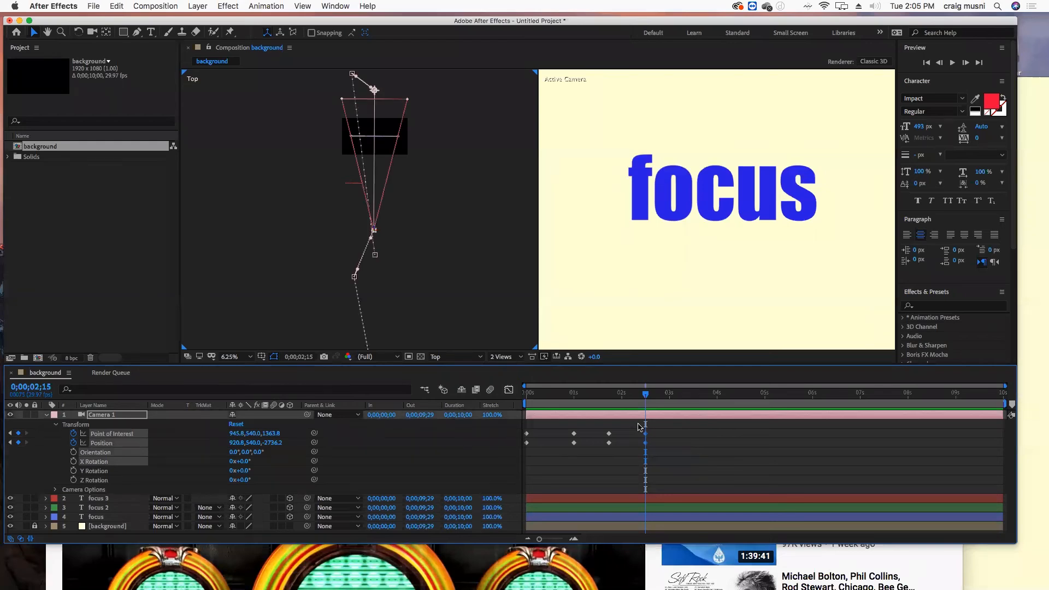
pyautogui.moveTo(651, 398); pyautogui.dragTo(682, 398)
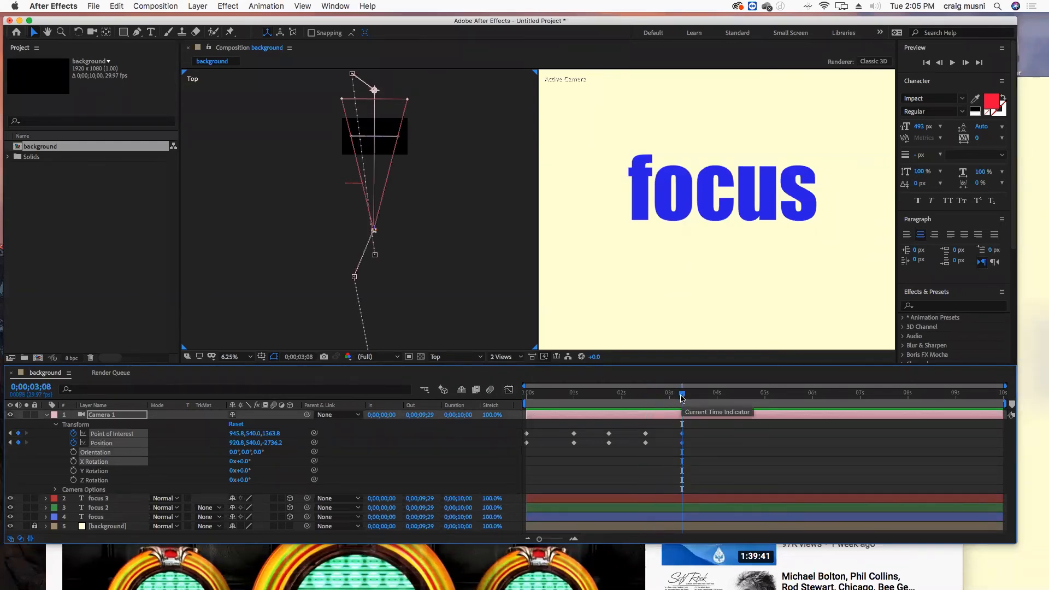
# Step: Scrub through the camera animation from the start to 0;00;03;08 to review the focus changes
pyautogui.moveTo(681, 397); pyautogui.dragTo(462, 402)
pyautogui.moveTo(526, 395); pyautogui.dragTo(684, 418)
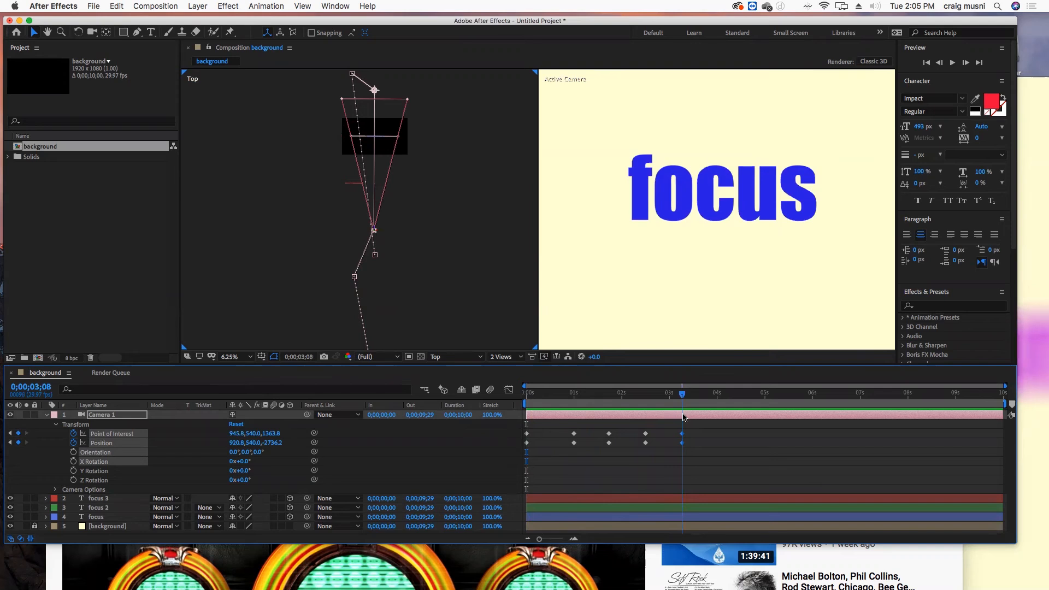
# Step: At 0;00;04;00, move Camera 1's point of interest to about 1601.8, 540, 947.8 and set its X position to about 1580.8
pyautogui.moveTo(683, 418); pyautogui.dragTo(718, 425)
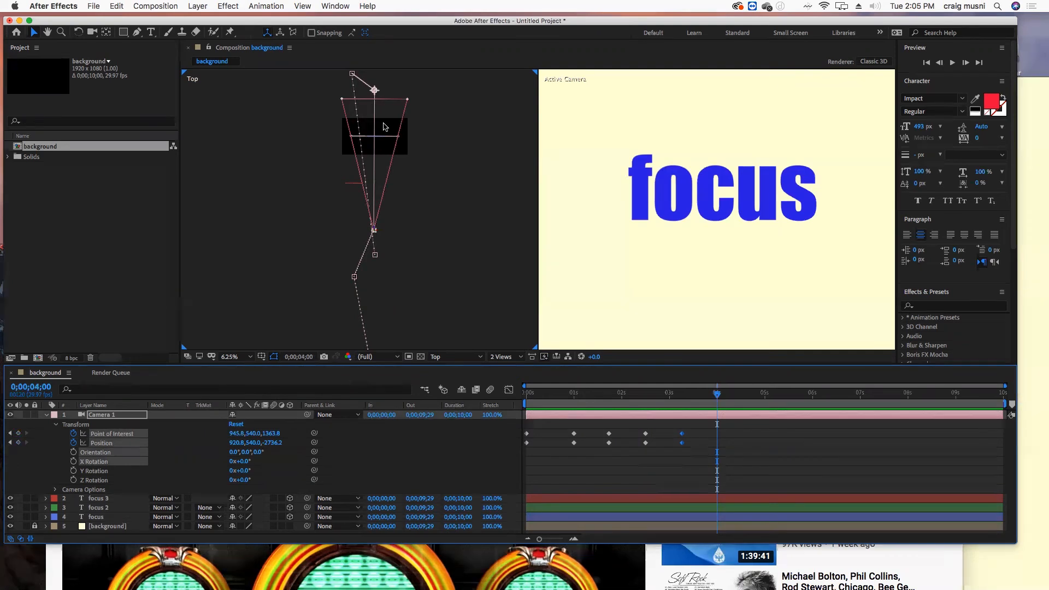
pyautogui.moveTo(375, 90); pyautogui.dragTo(398, 105)
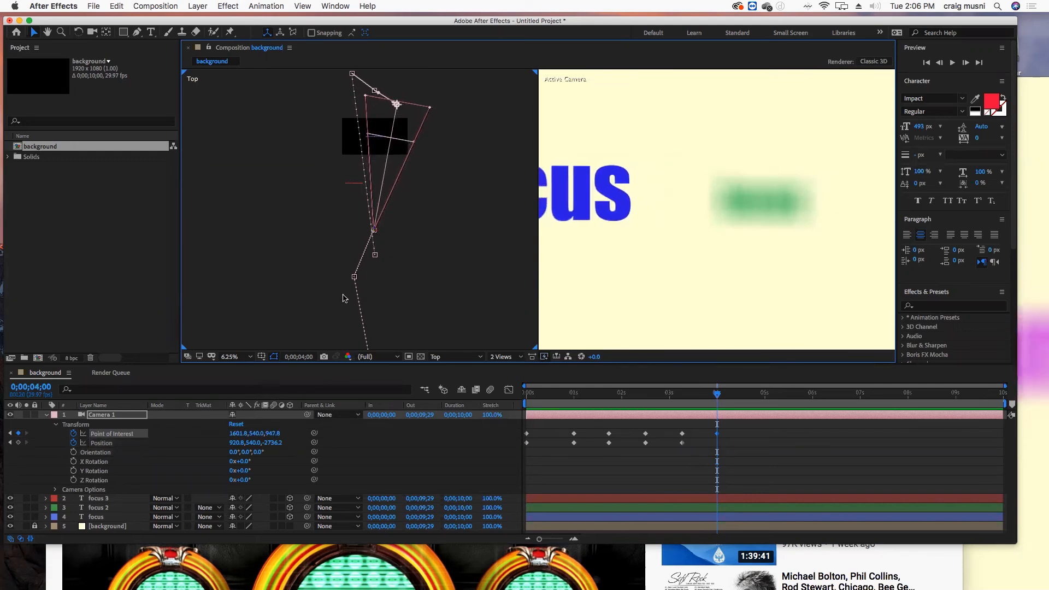
pyautogui.moveTo(233, 442); pyautogui.dragTo(549, 404)
pyautogui.scroll(-4, 444, 192)
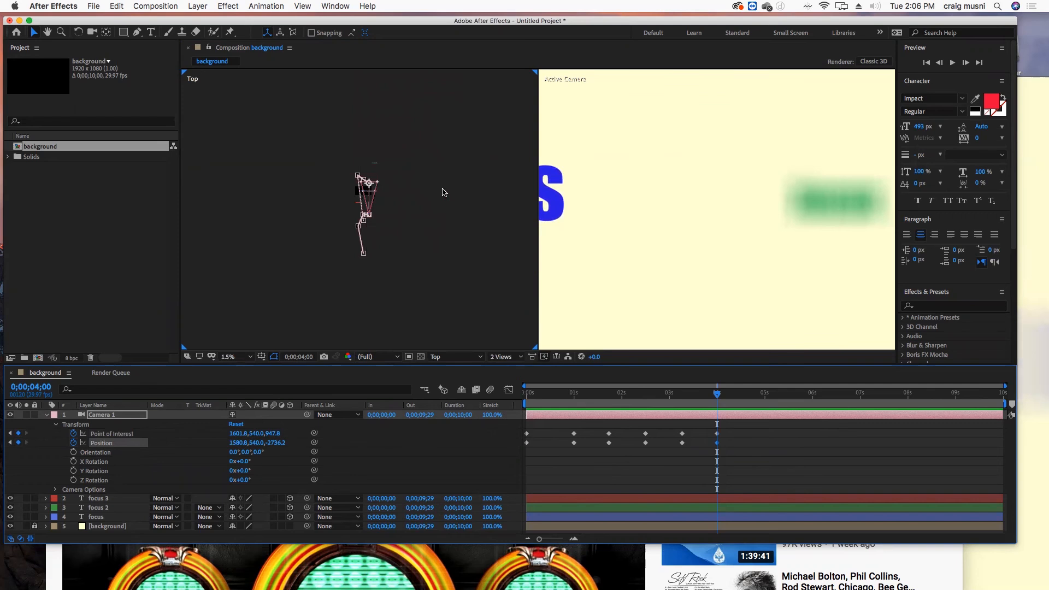
pyautogui.scroll(4, 442, 191)
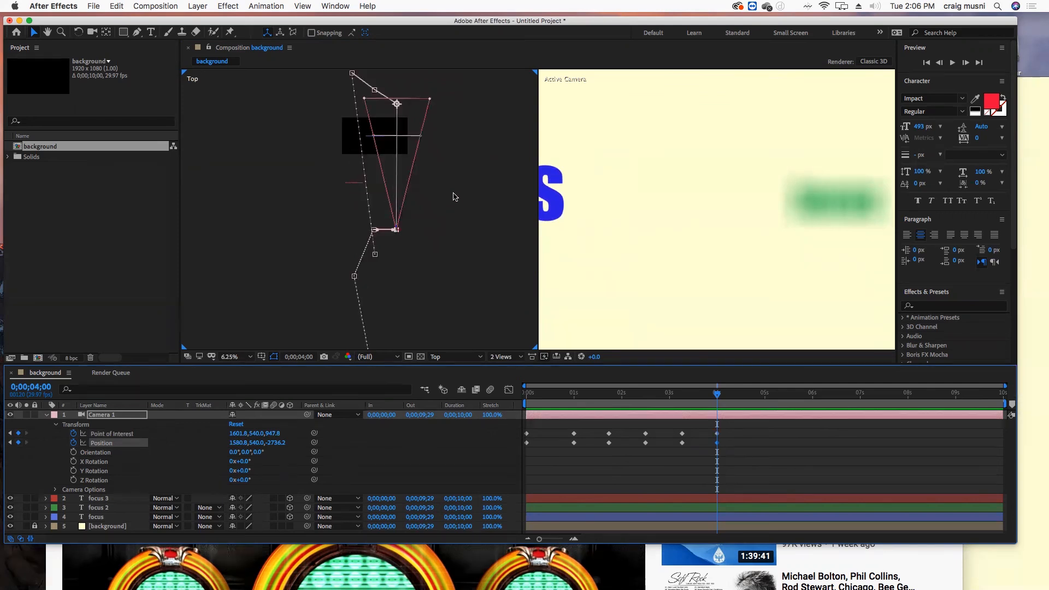
# Step: Aim Camera 1 at the green text and move it forward to about 2251.6, 540, 559.1, with its point of interest at about 2370.6, 540, 6611.1
pyautogui.scroll(-2, 451, 195)
pyautogui.moveTo(378, 158); pyautogui.dragTo(391, 115)
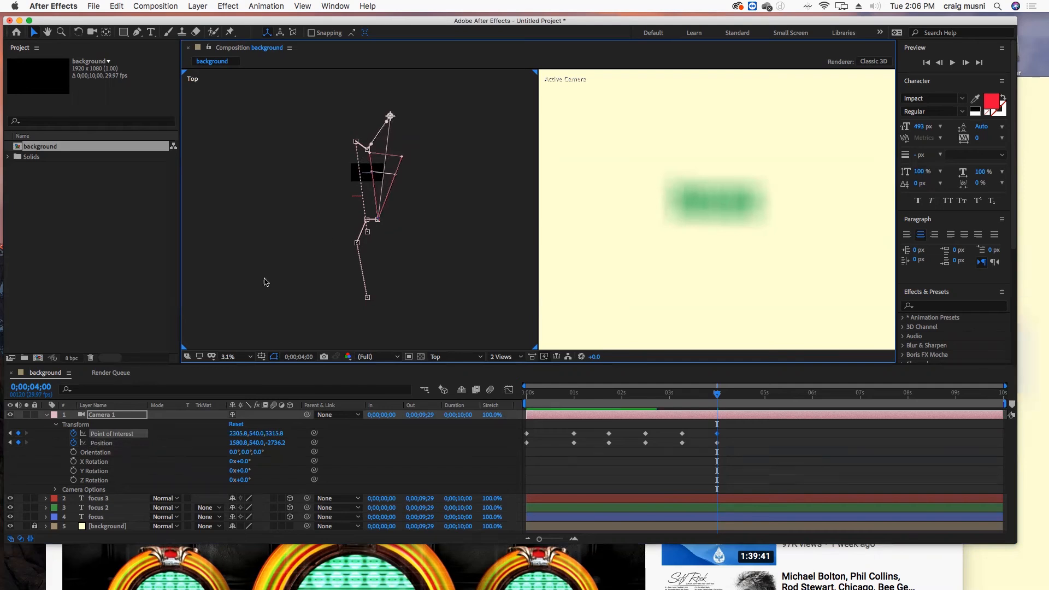
pyautogui.moveTo(232, 445); pyautogui.dragTo(531, 406)
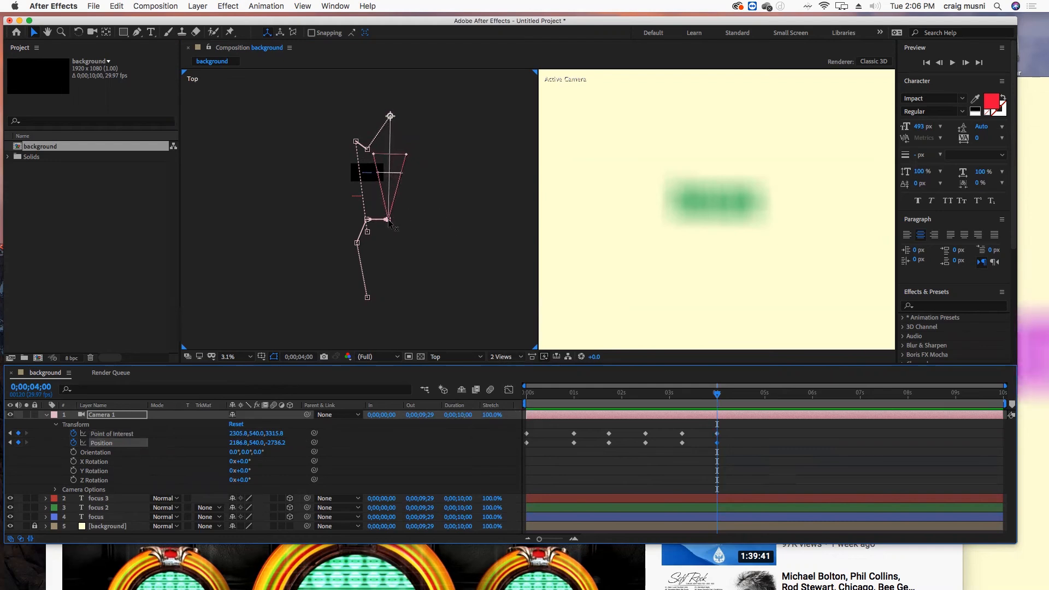
pyautogui.moveTo(389, 218); pyautogui.dragTo(391, 163)
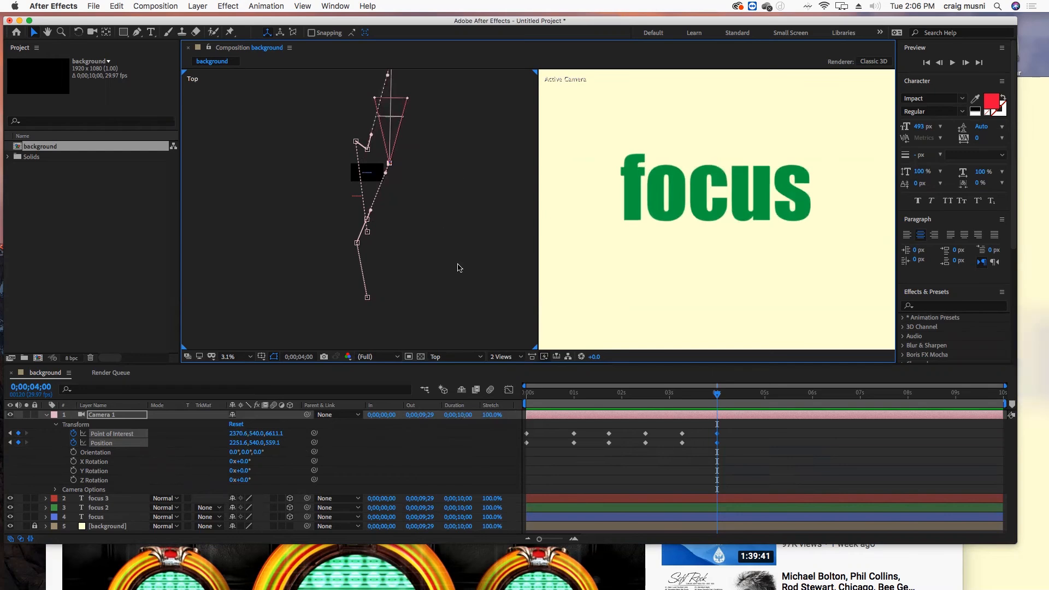
# Step: Copy Camera 1's Point of Interest and Position keyframes from 0;00;04;00 to 0;00;05;01 to hold the focus on the green text
pyautogui.moveTo(754, 476); pyautogui.dragTo(766, 402)
pyautogui.moveTo(732, 461); pyautogui.dragTo(707, 427)
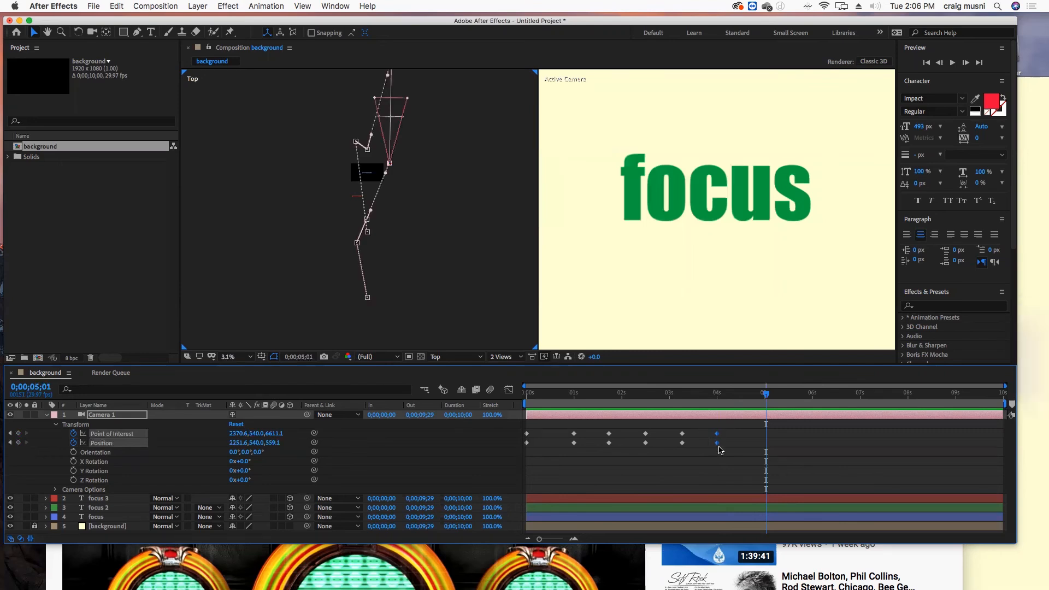
pyautogui.hotkey('ctrl', 'v')
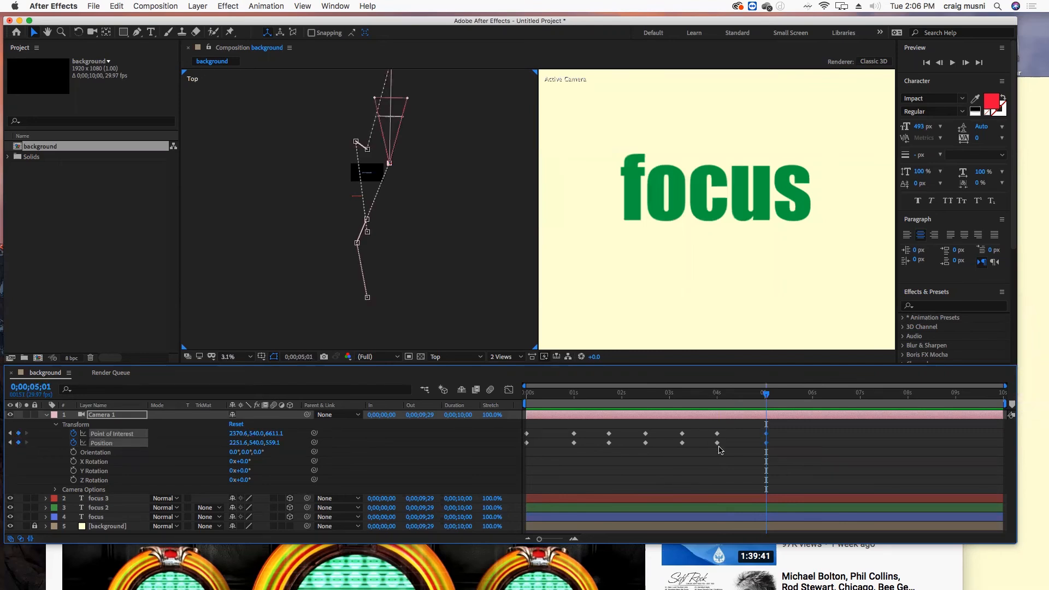
# Step: Copy the red text's Point of Interest and Position keyframes from 0;00;01;00 to 0;00;06;00 to return the camera there
pyautogui.moveTo(766, 400)
pyautogui.mouseDown()
pyautogui.moveTo(718, 402)
pyautogui.moveTo(779, 403)
pyautogui.mouseUp()
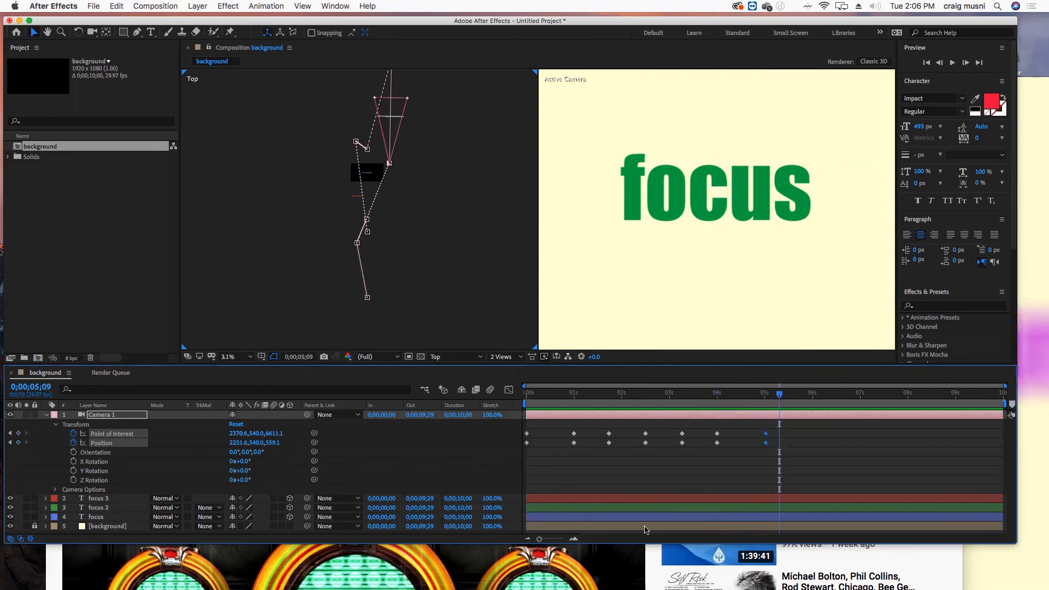
pyautogui.moveTo(534, 474); pyautogui.dragTo(504, 427)
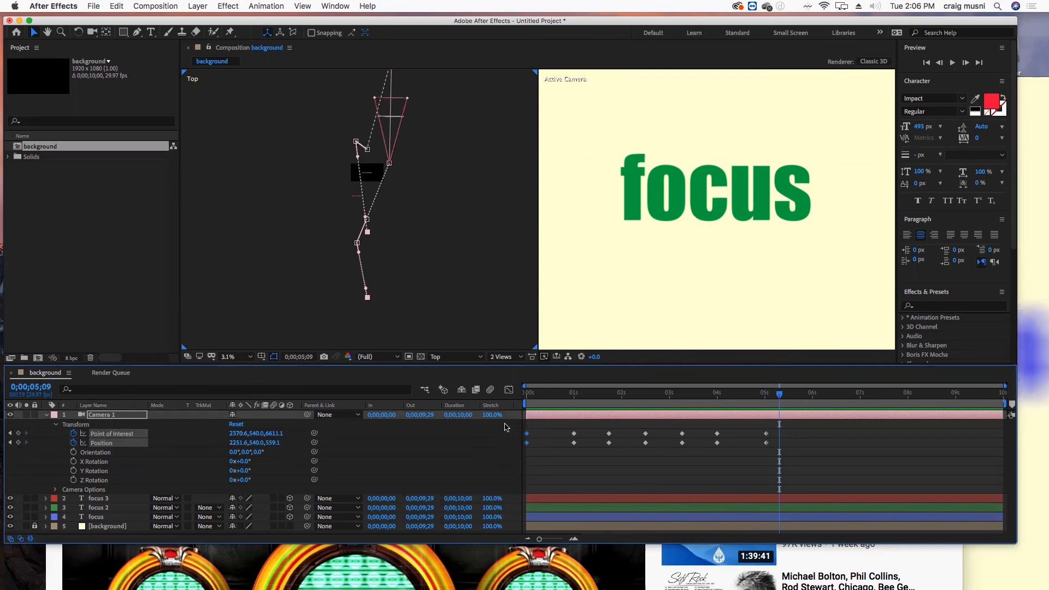
pyautogui.moveTo(550, 396); pyautogui.dragTo(574, 396)
pyautogui.moveTo(583, 464); pyautogui.dragTo(569, 432)
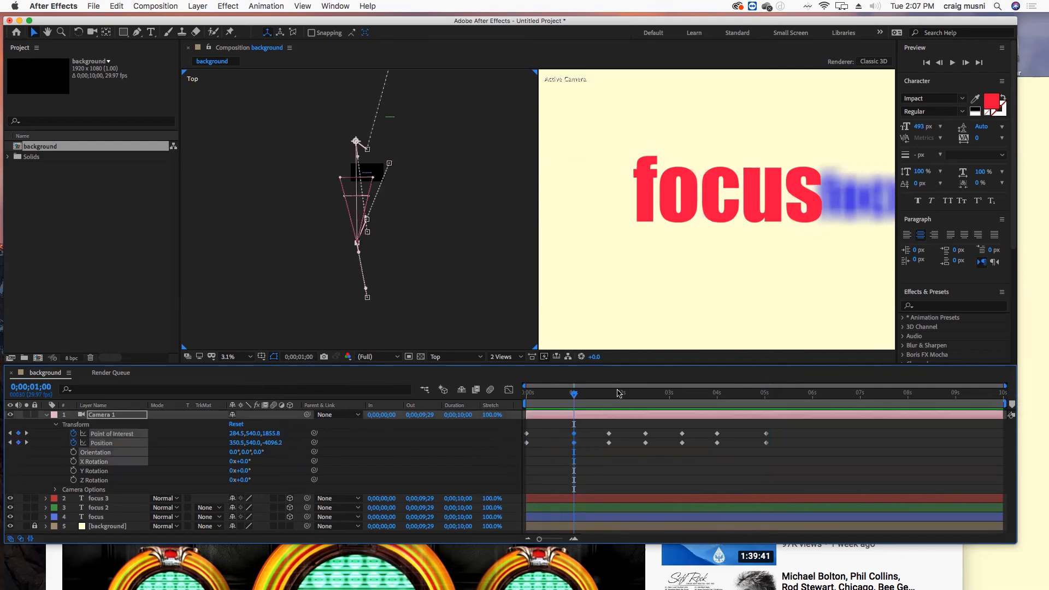
pyautogui.click(812, 394)
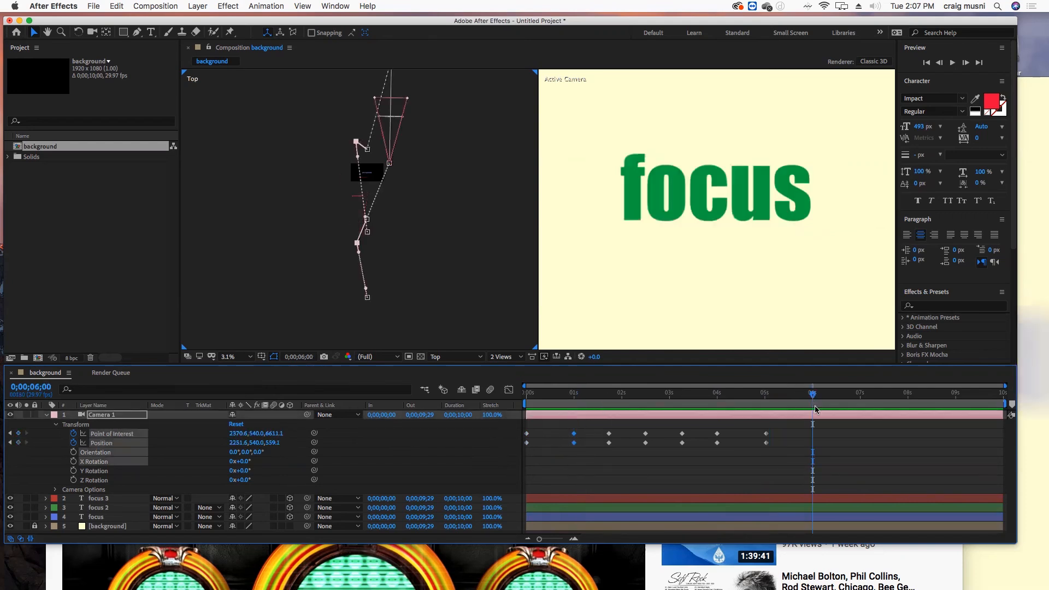
pyautogui.hotkey('ctrl', 'v')
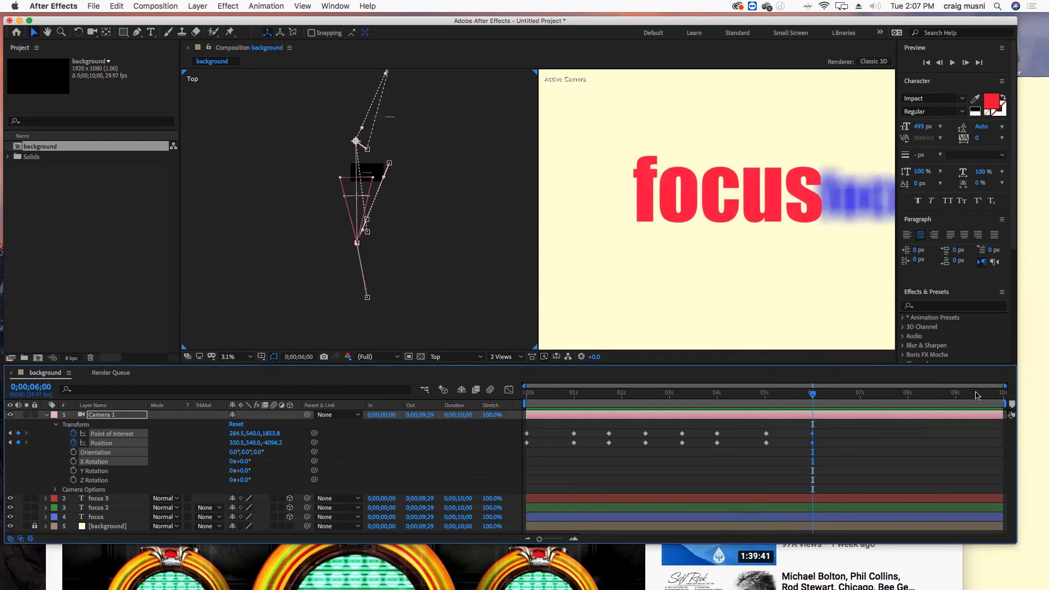
# Step: Shorten the work area so that it ends just after the last camera keyframes at 0;00;06;00
pyautogui.moveTo(1006, 403); pyautogui.dragTo(820, 420)
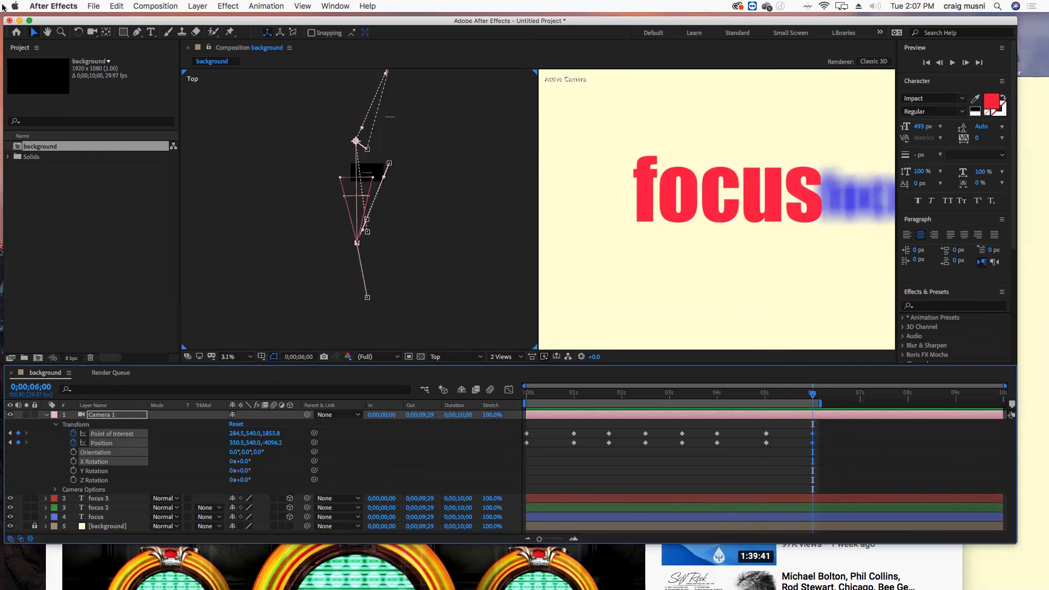
pyautogui.moveTo(813, 394); pyautogui.dragTo(850, 447)
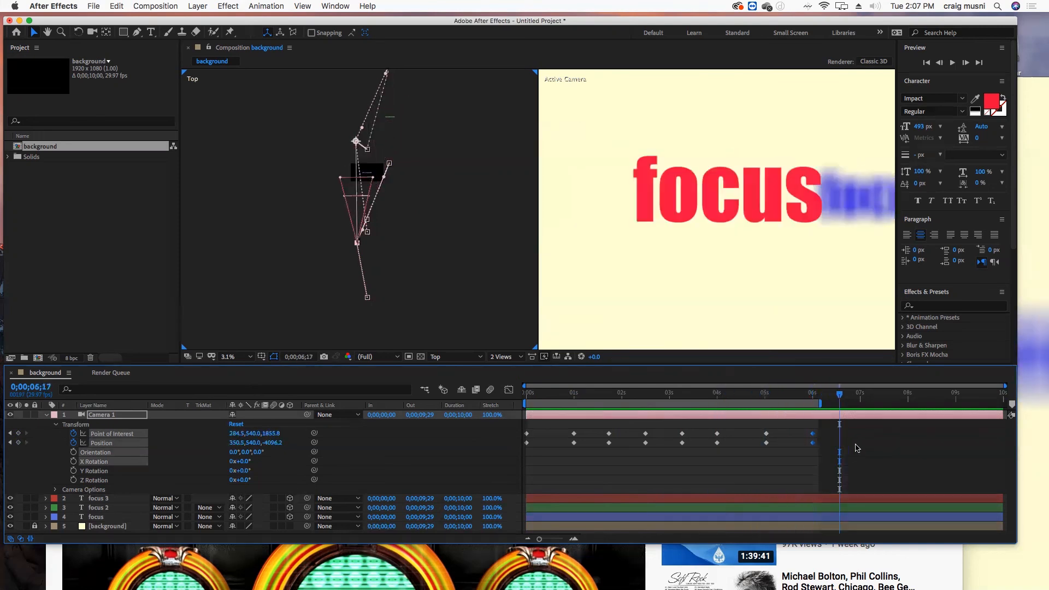
# Step: Render the background composition through the render queue to the Desktop as a QuickTime file named Focus 3D Camera.mov
pyautogui.click(163, 6)
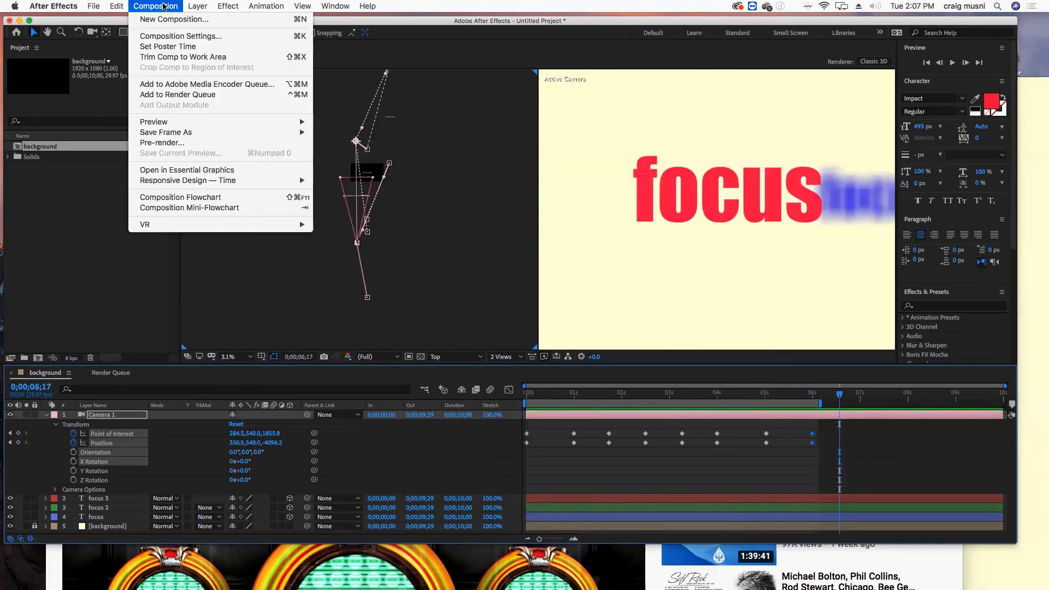
pyautogui.click(175, 95)
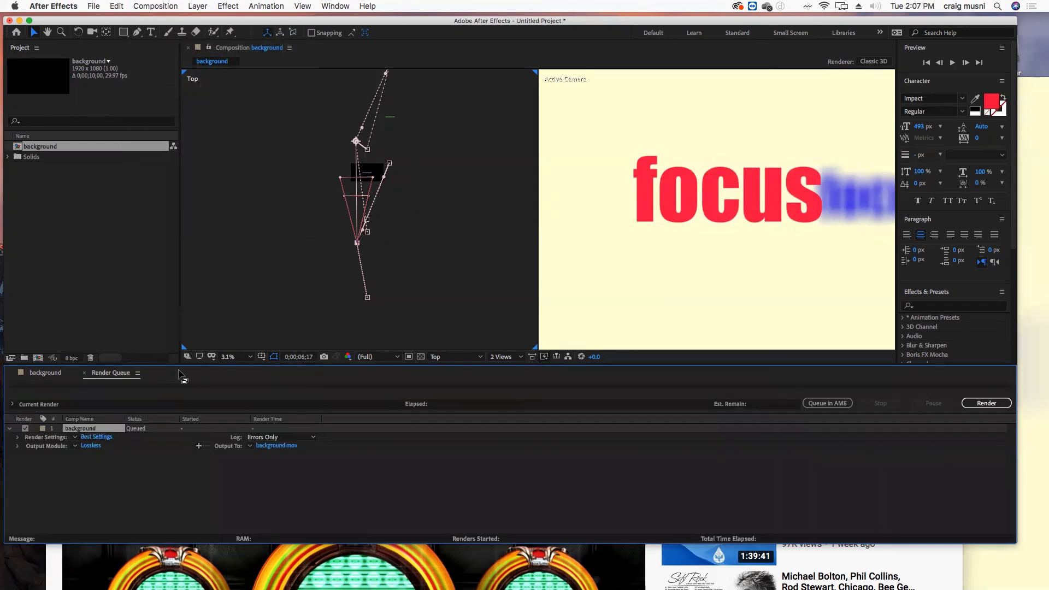
pyautogui.click(266, 447)
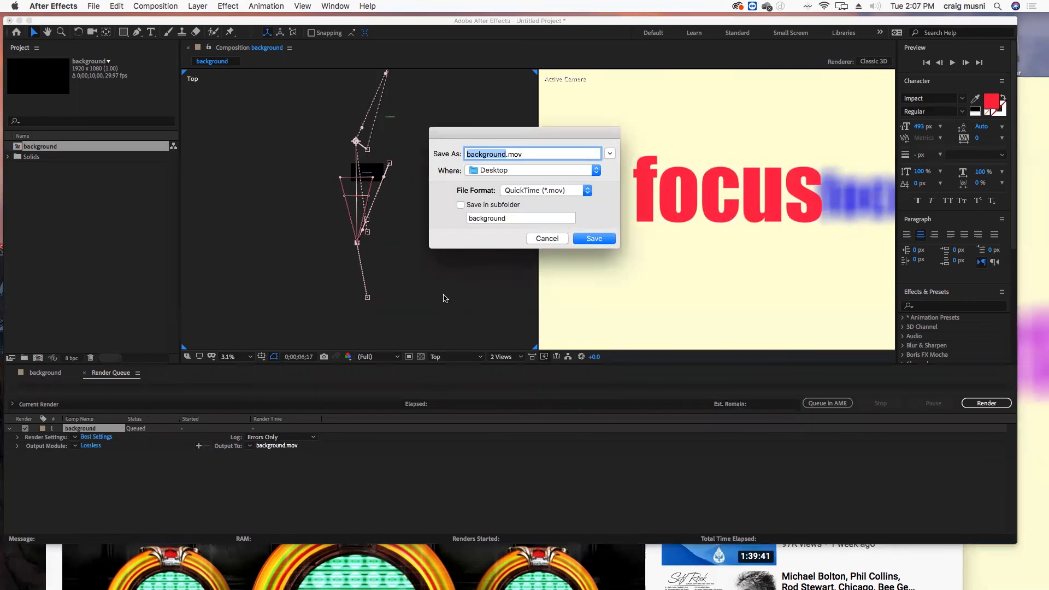
pyautogui.write('Focus ')
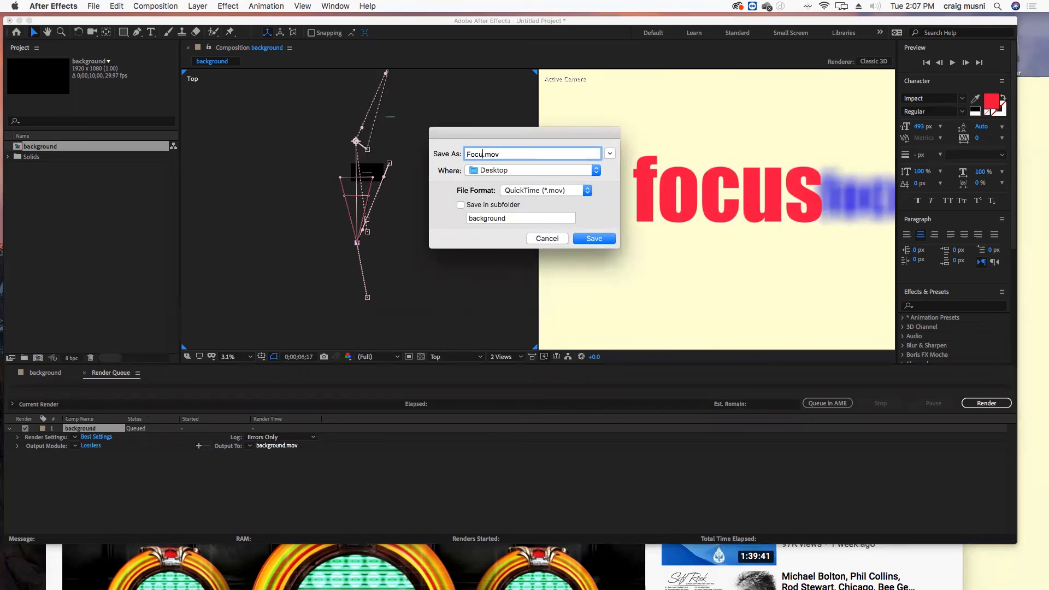
pyautogui.write('3D Camera')
pyautogui.press('Return')
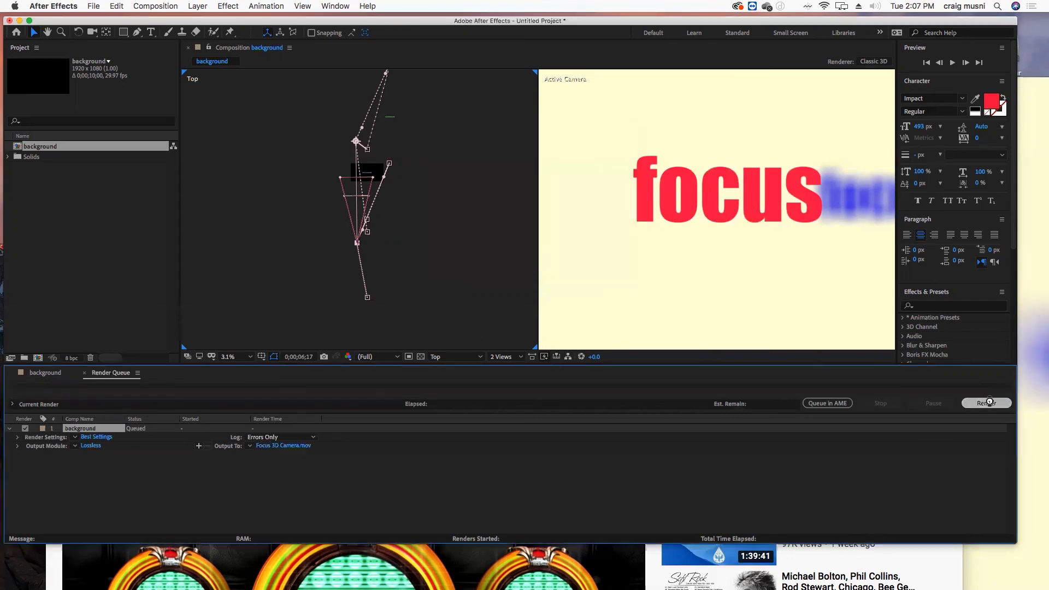
pyautogui.click(993, 401)
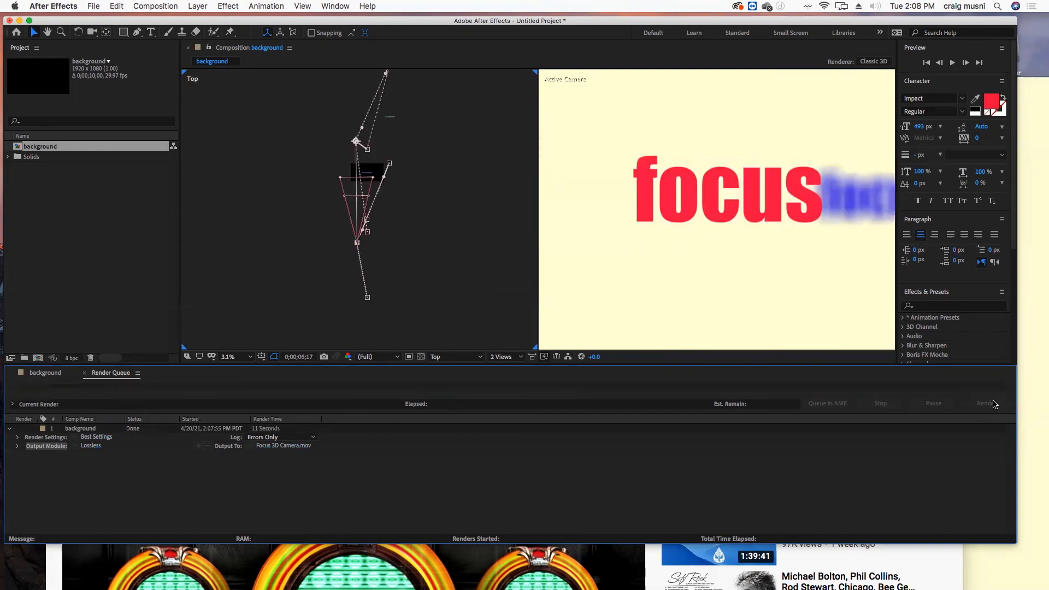
# Step: Move the After Effects window aside and close QuickTime's focus cam demo 2 (Converted).mov, deleting it instead of saving
pyautogui.moveTo(845, 22); pyautogui.dragTo(806, 353)
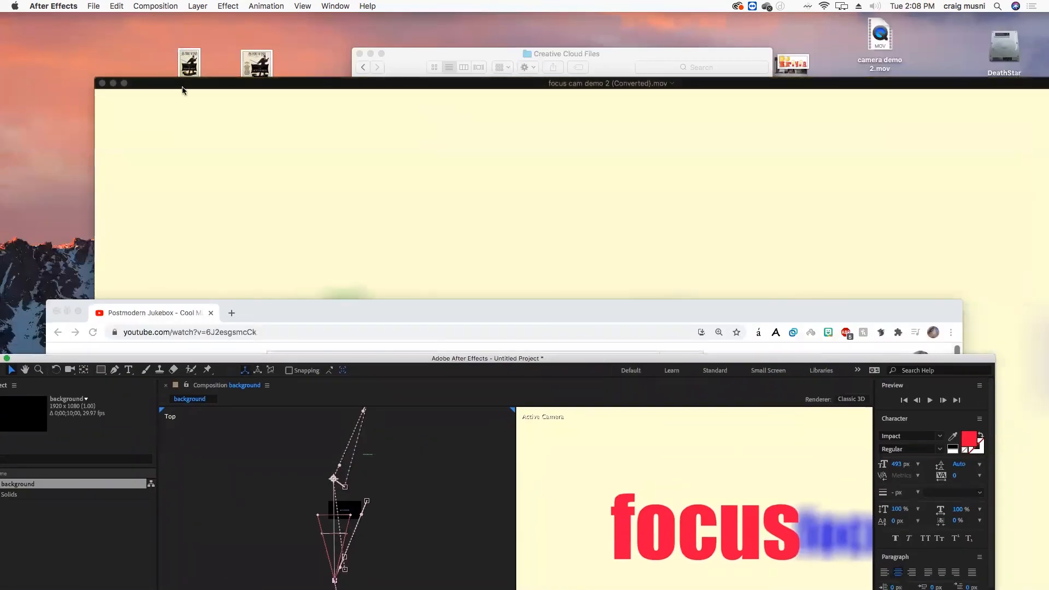
pyautogui.click(102, 85)
pyautogui.click(557, 206)
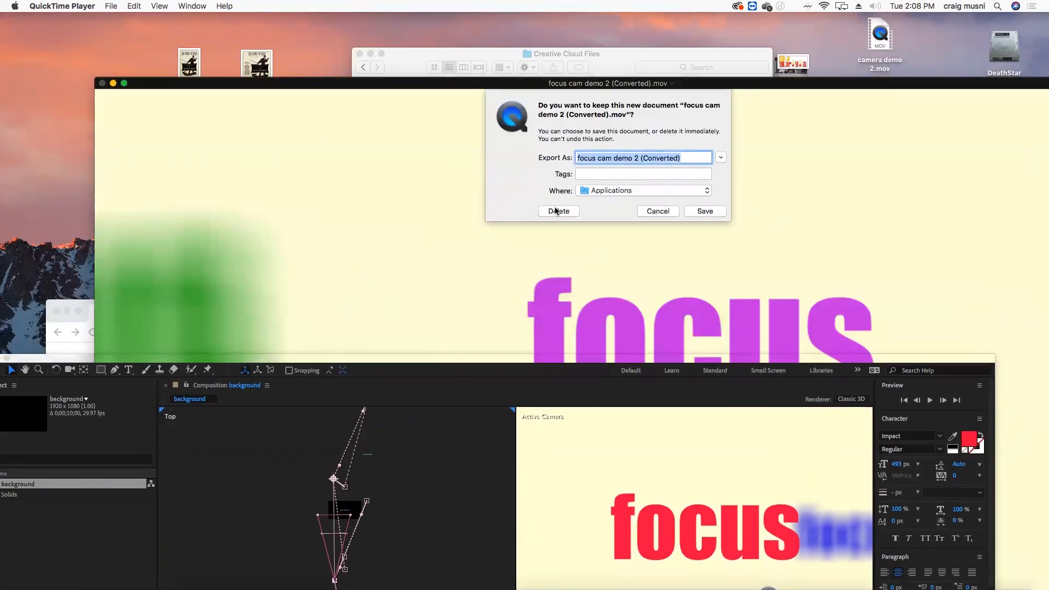
# Step: Switch to Finder, open Focus 3D Camera.mov from the Desktop folder and watch the rendered animation in QuickTime Player
pyautogui.click(585, 61)
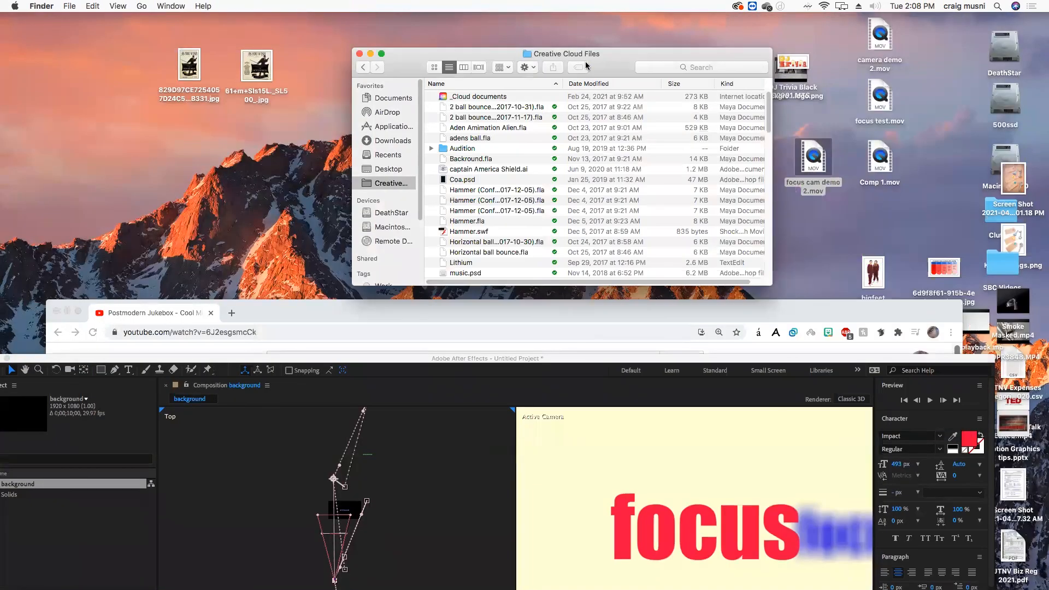
pyautogui.click(393, 165)
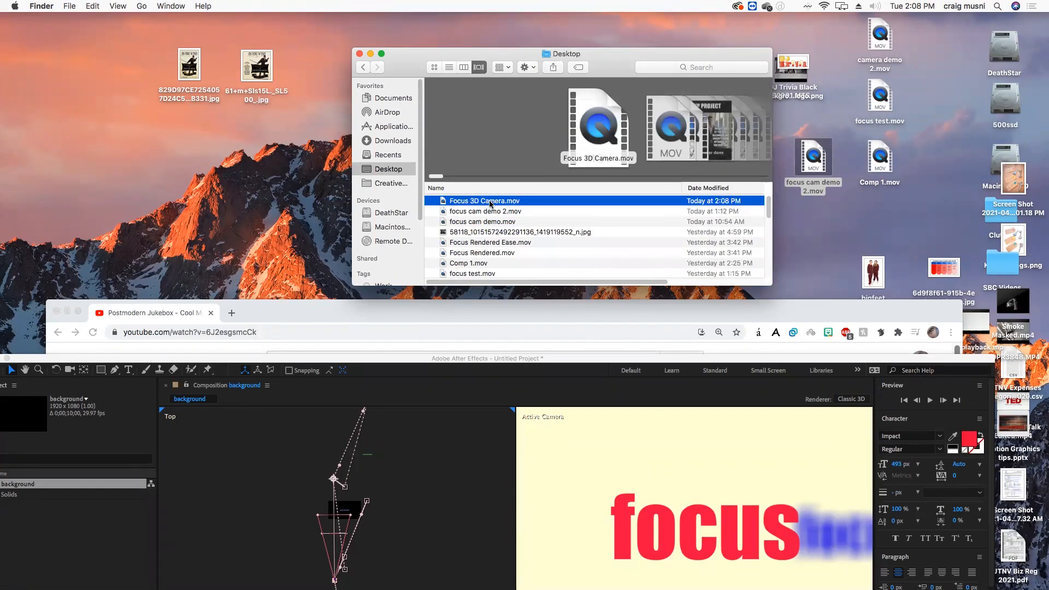
pyautogui.doubleClick(490, 203)
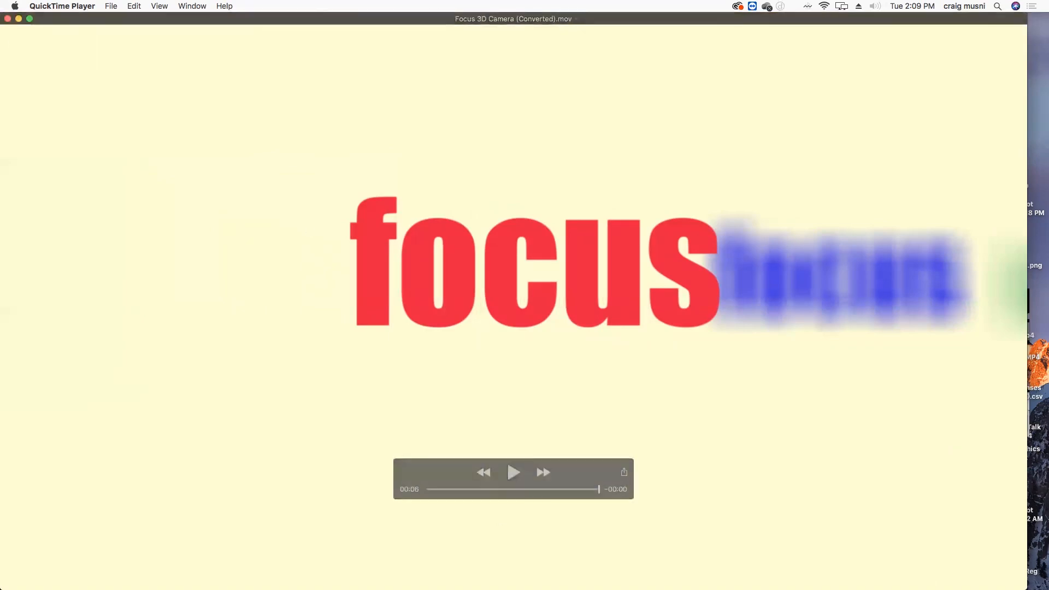
pyautogui.moveTo(63, 36); pyautogui.dragTo(129, 85)
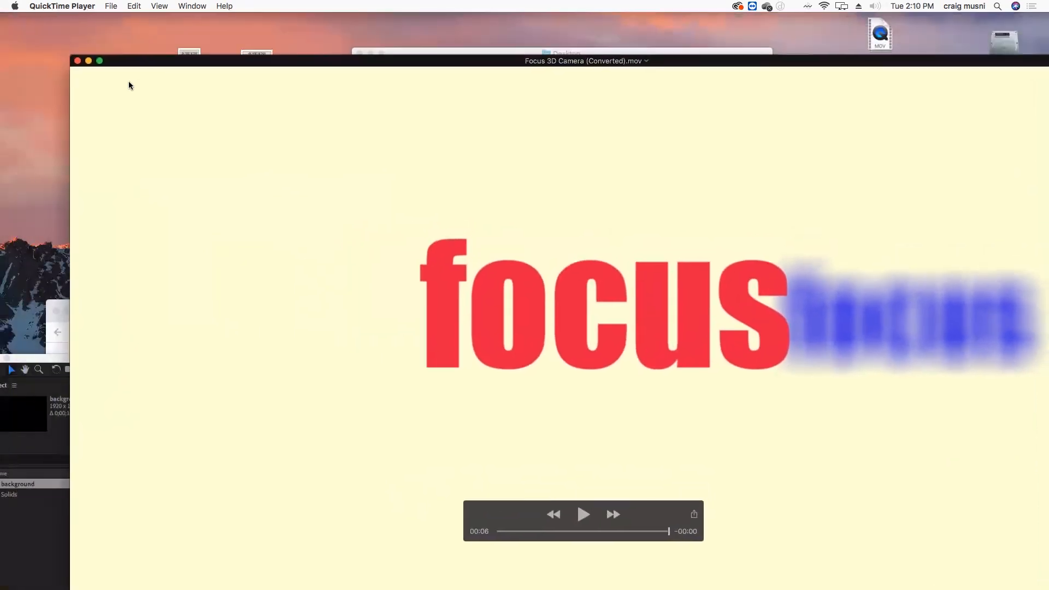